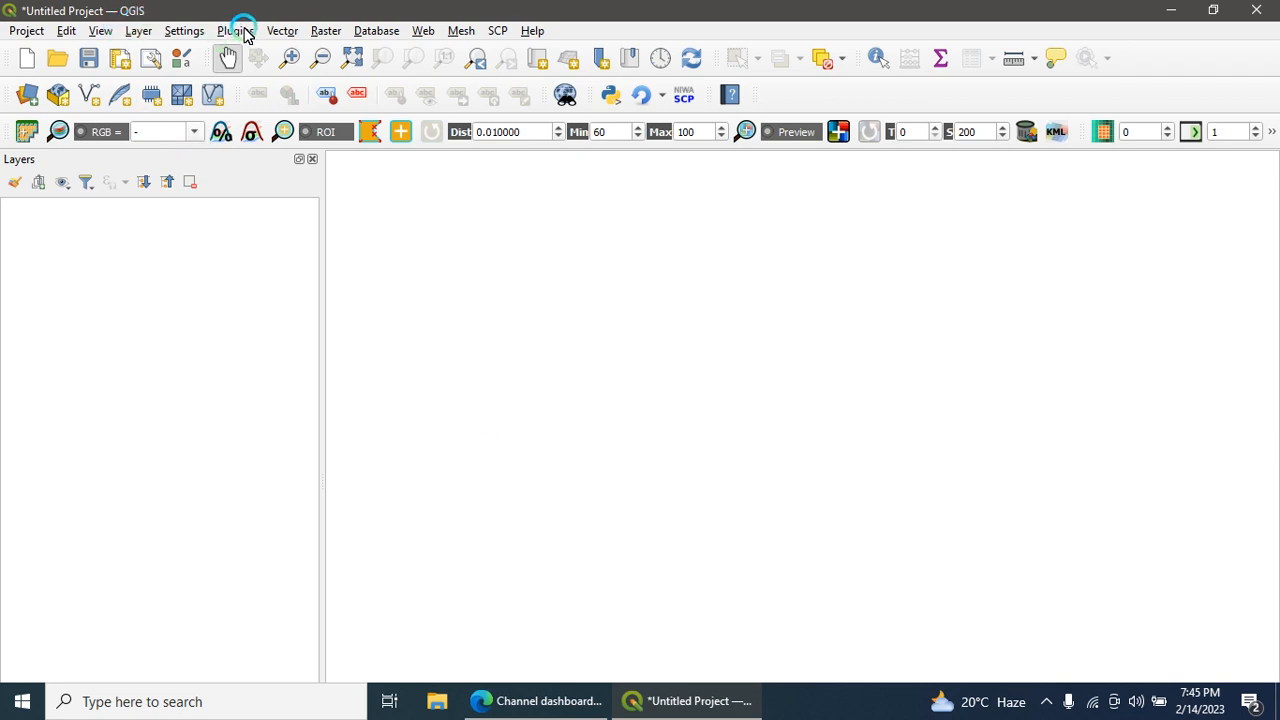
Search the plugin manager for 'Semi' and show the Semi-Automatic Classification Plugin details.
{"action": "left_click", "coordinate": [30, 136]}
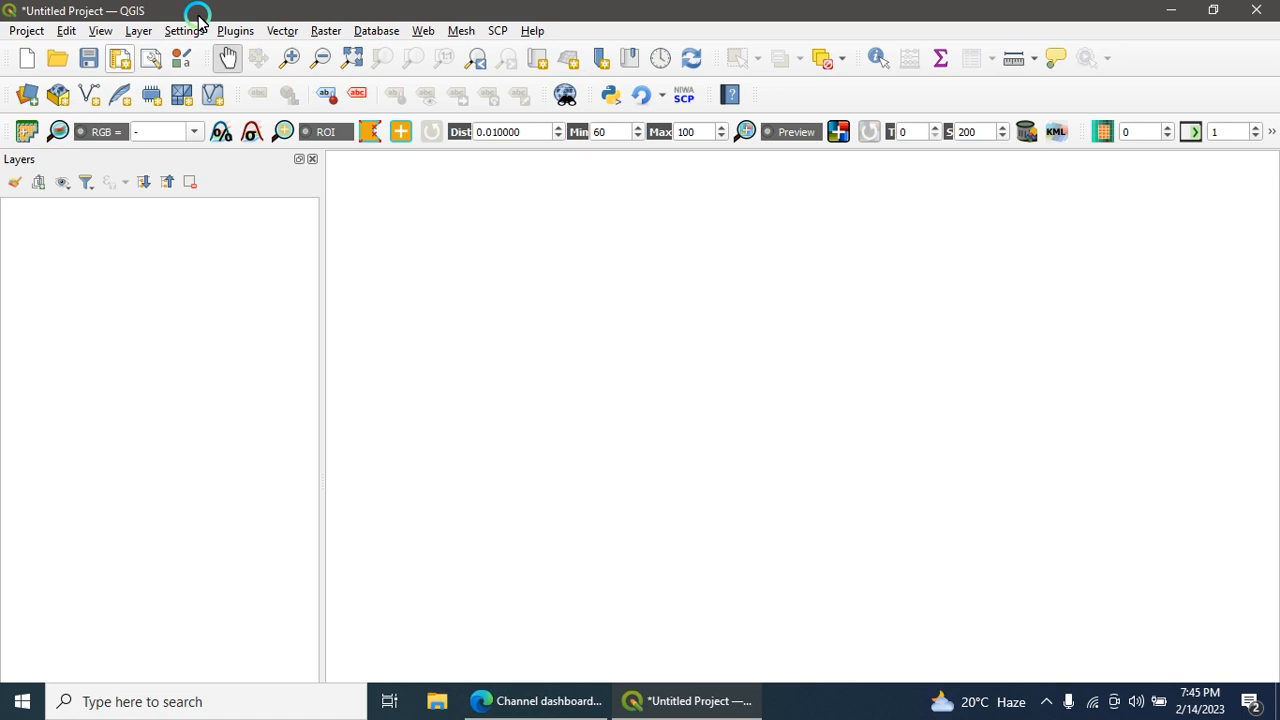
{"action": "left_click", "coordinate": [230, 31]}
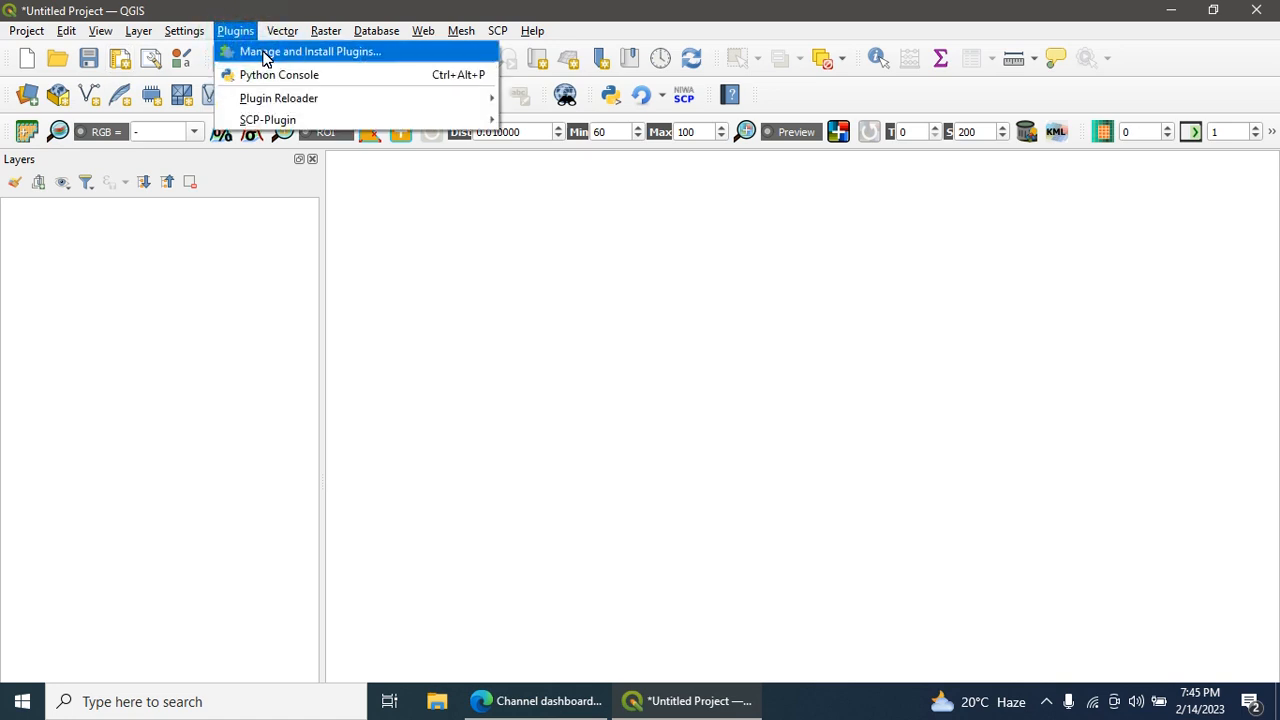
{"action": "left_click", "coordinate": [375, 55]}
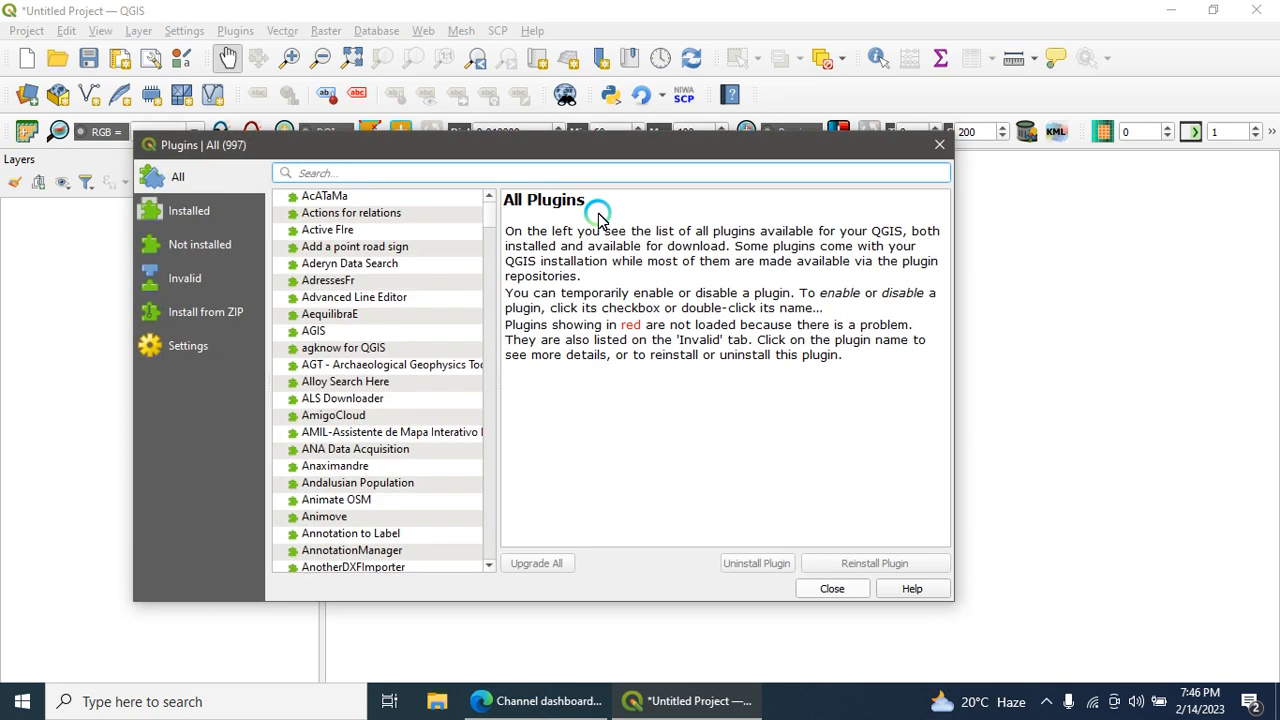
{"action": "left_click", "coordinate": [355, 176]}
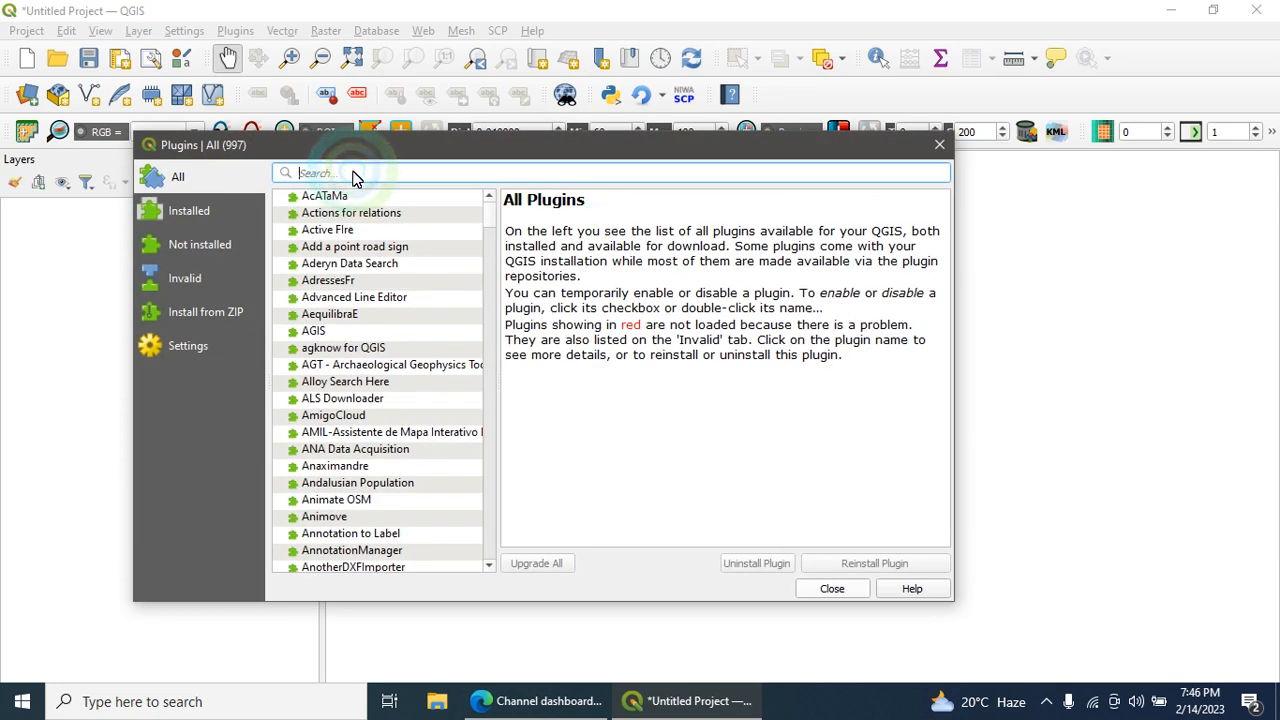
{"action": "type", "text": "Se"}
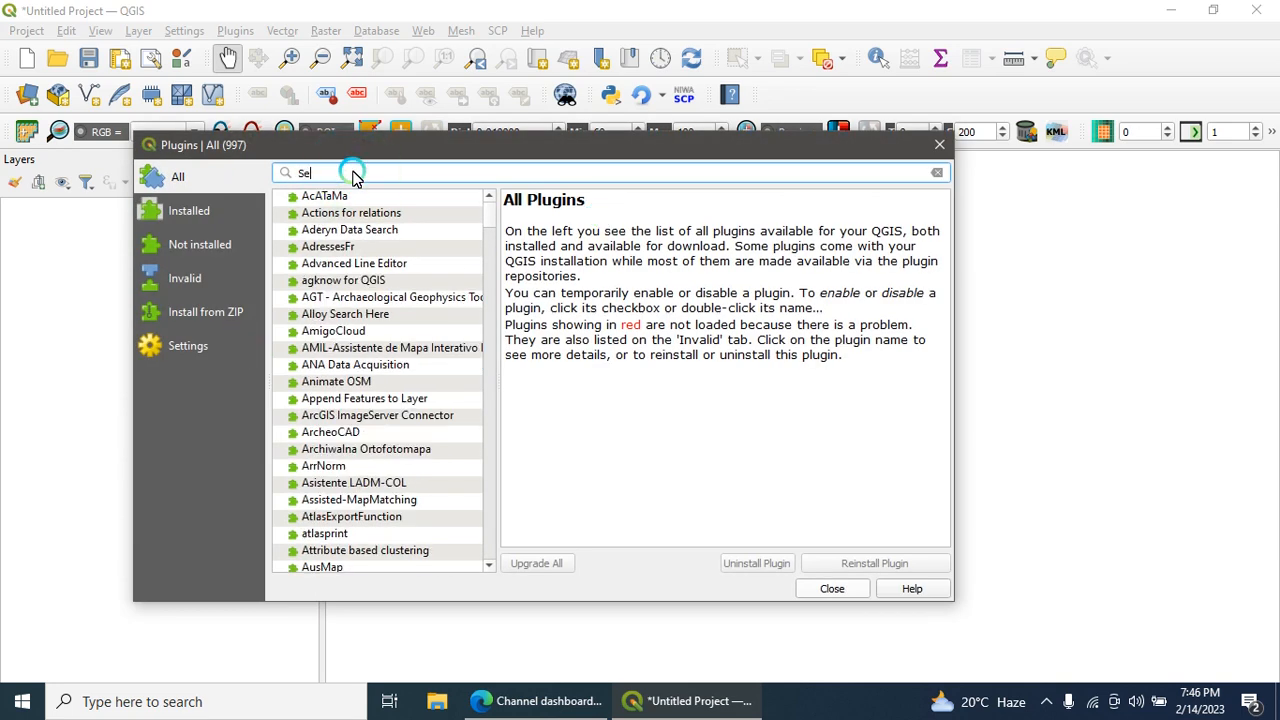
{"action": "type", "text": "mi"}
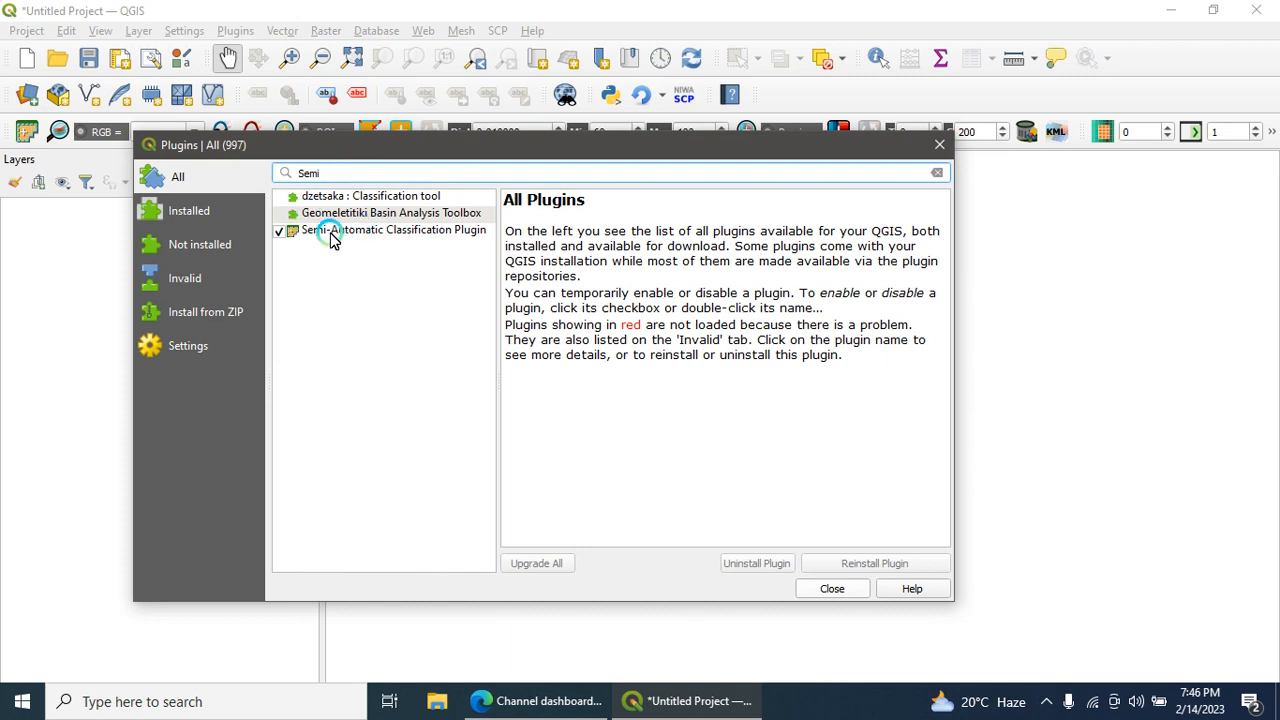
{"action": "left_click", "coordinate": [382, 231]}
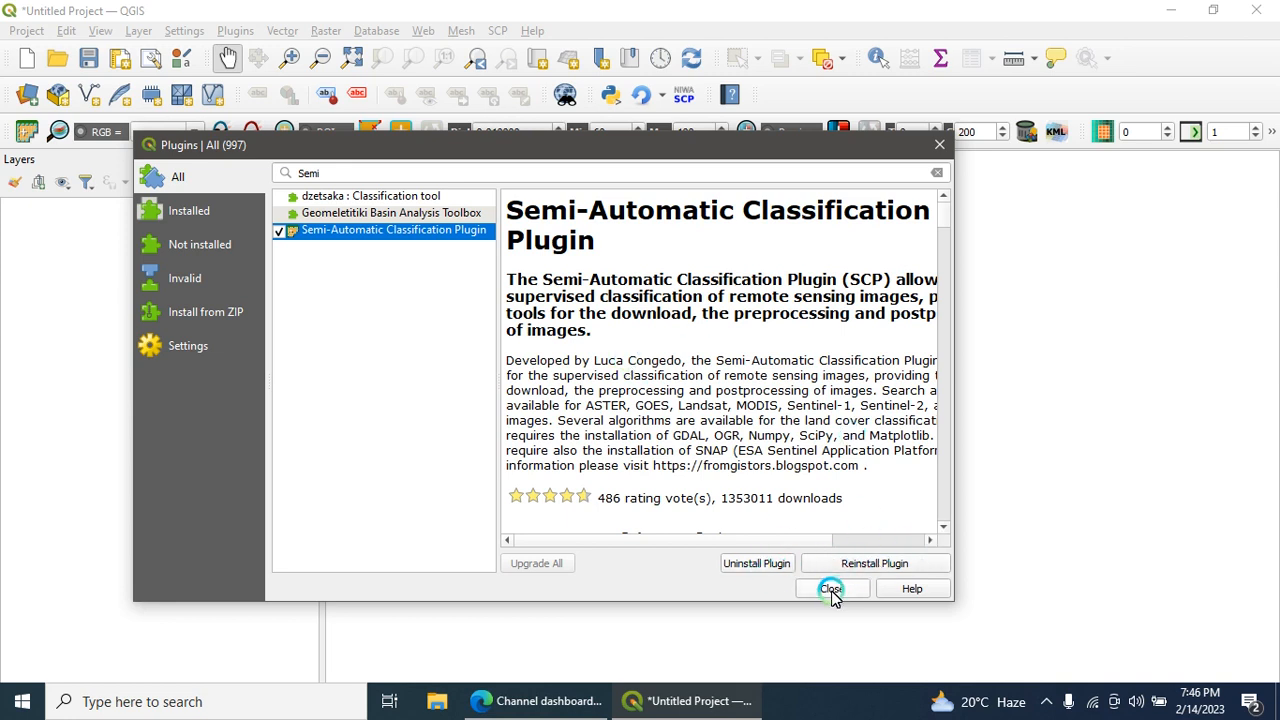
Close the plugin manager, toggle the SCP window from its toolbar button and check the panels/toolbars list.
{"action": "left_click", "coordinate": [832, 588]}
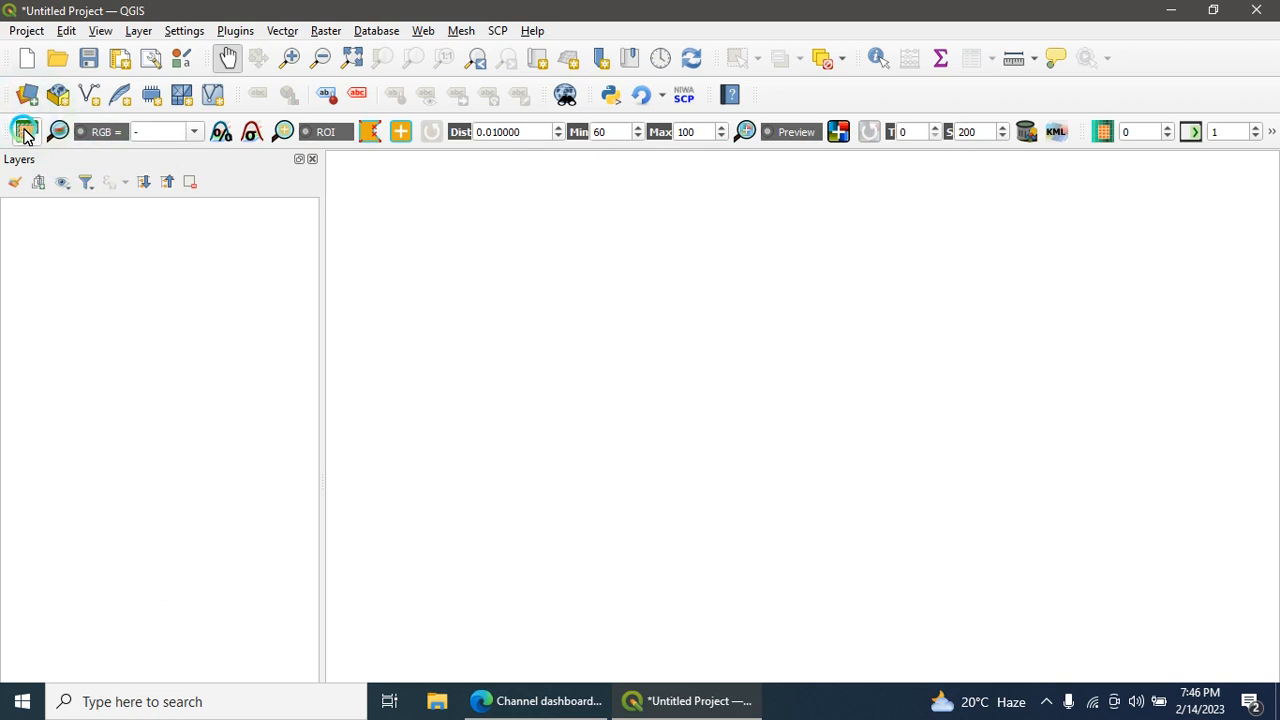
{"action": "left_click", "coordinate": [26, 132]}
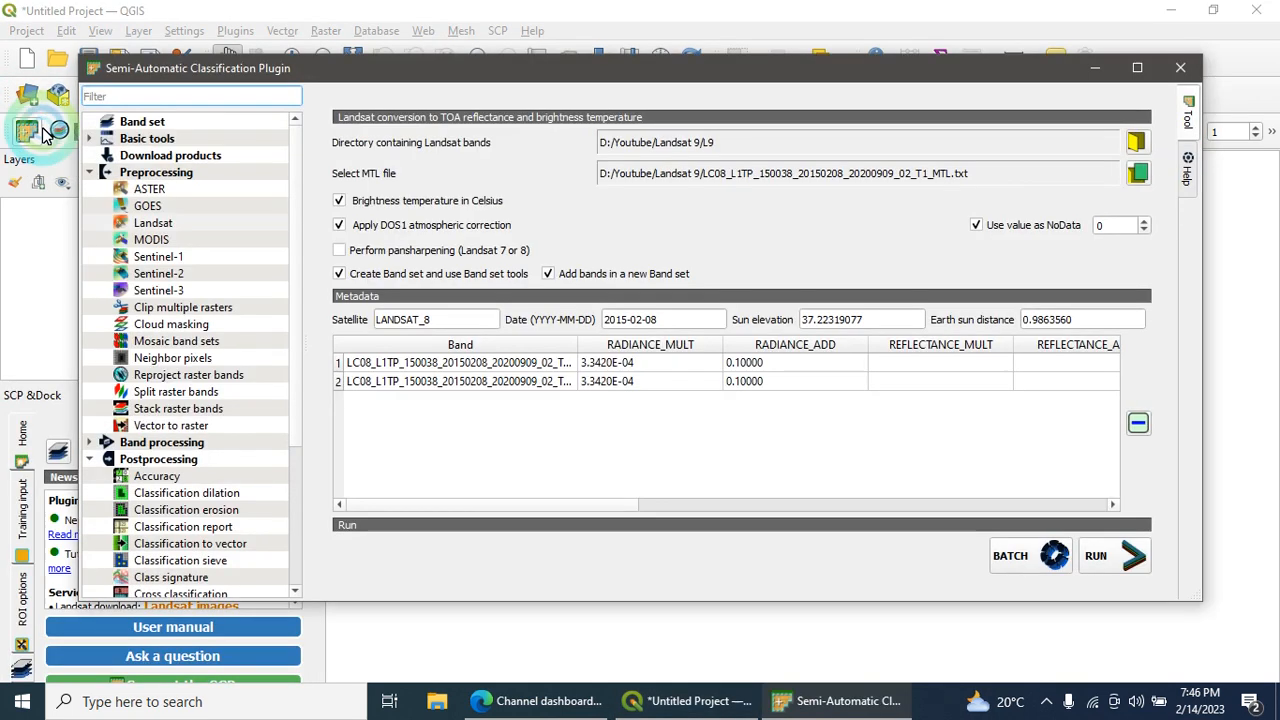
{"action": "left_click", "coordinate": [1180, 67]}
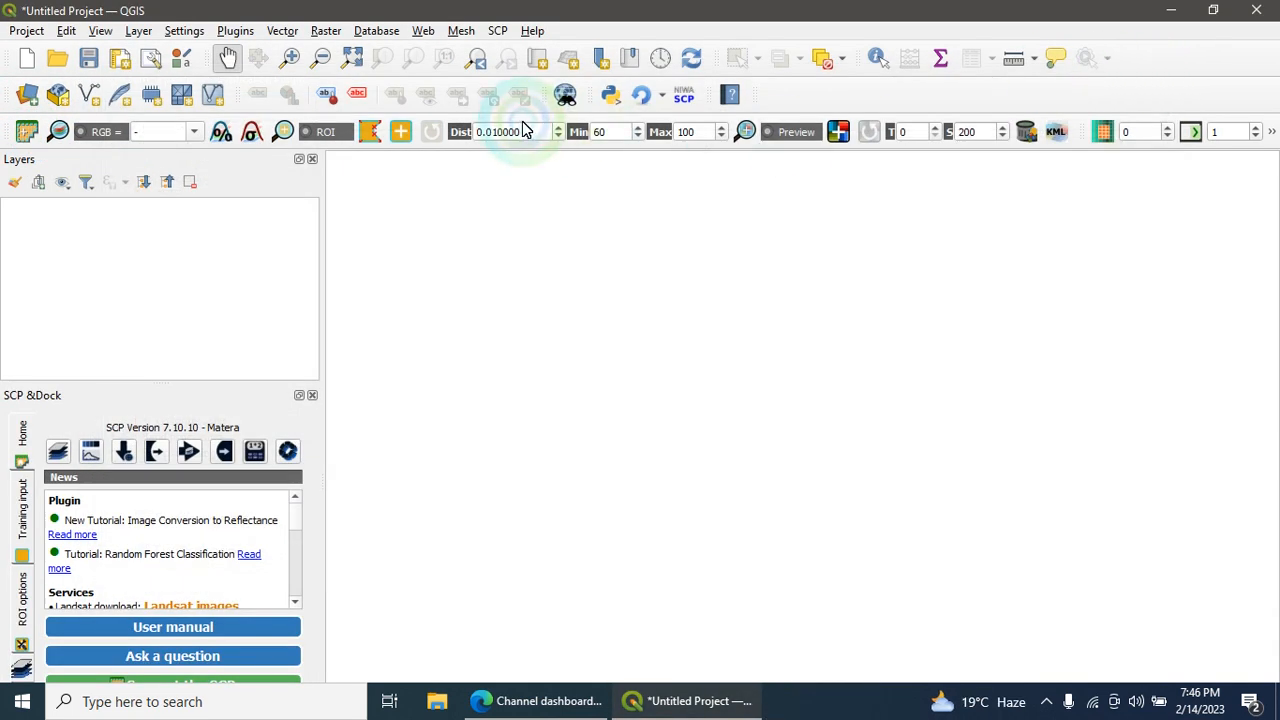
{"action": "right_click", "coordinate": [1030, 103]}
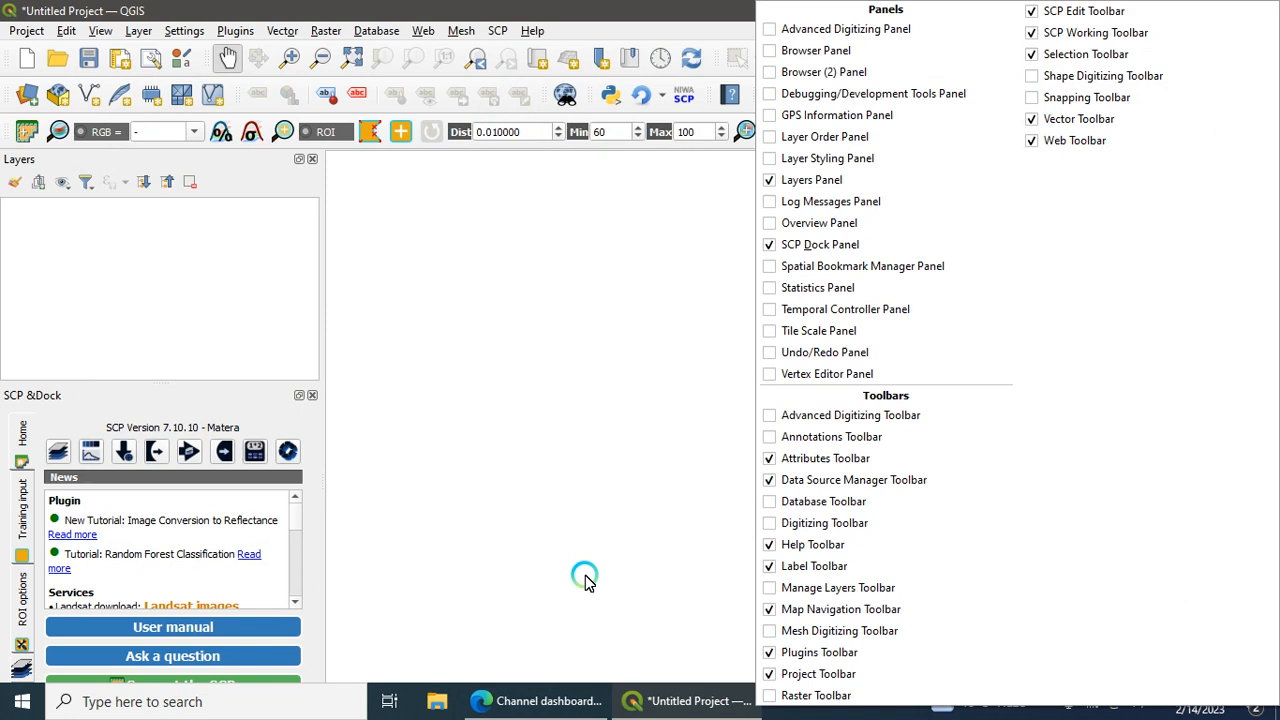
{"action": "left_click", "coordinate": [690, 8]}
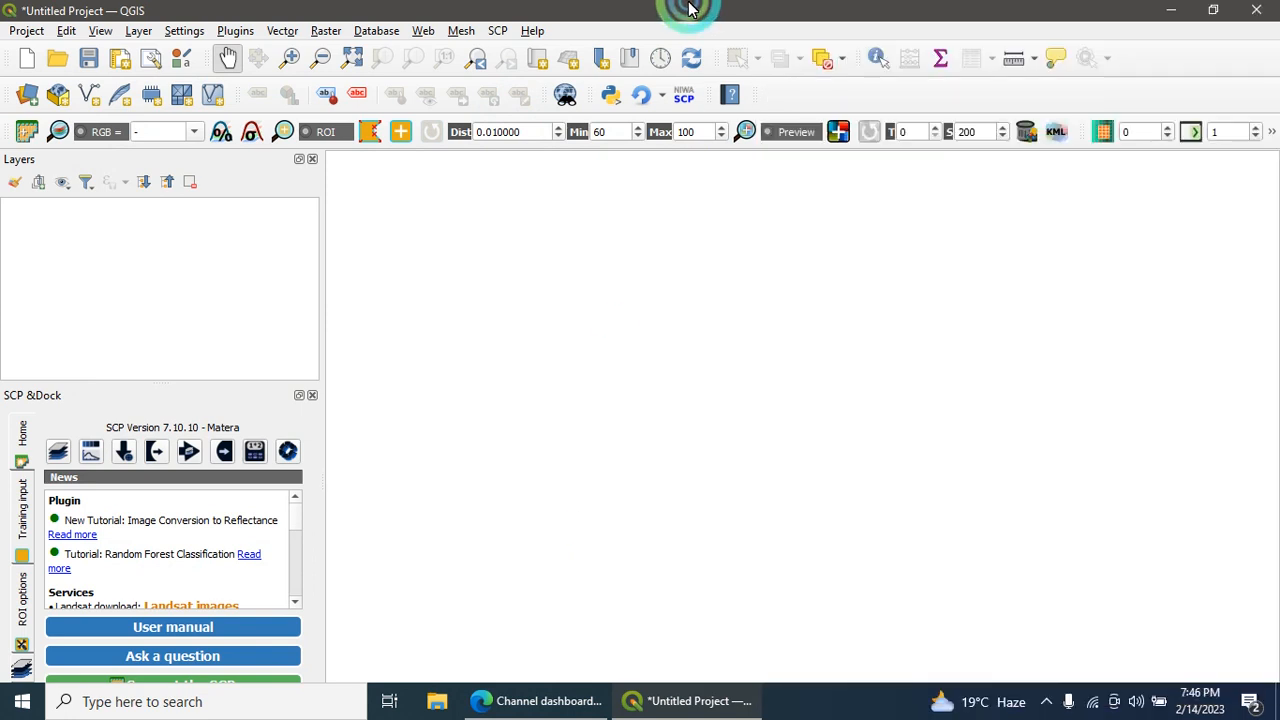
{"action": "left_click", "coordinate": [27, 131]}
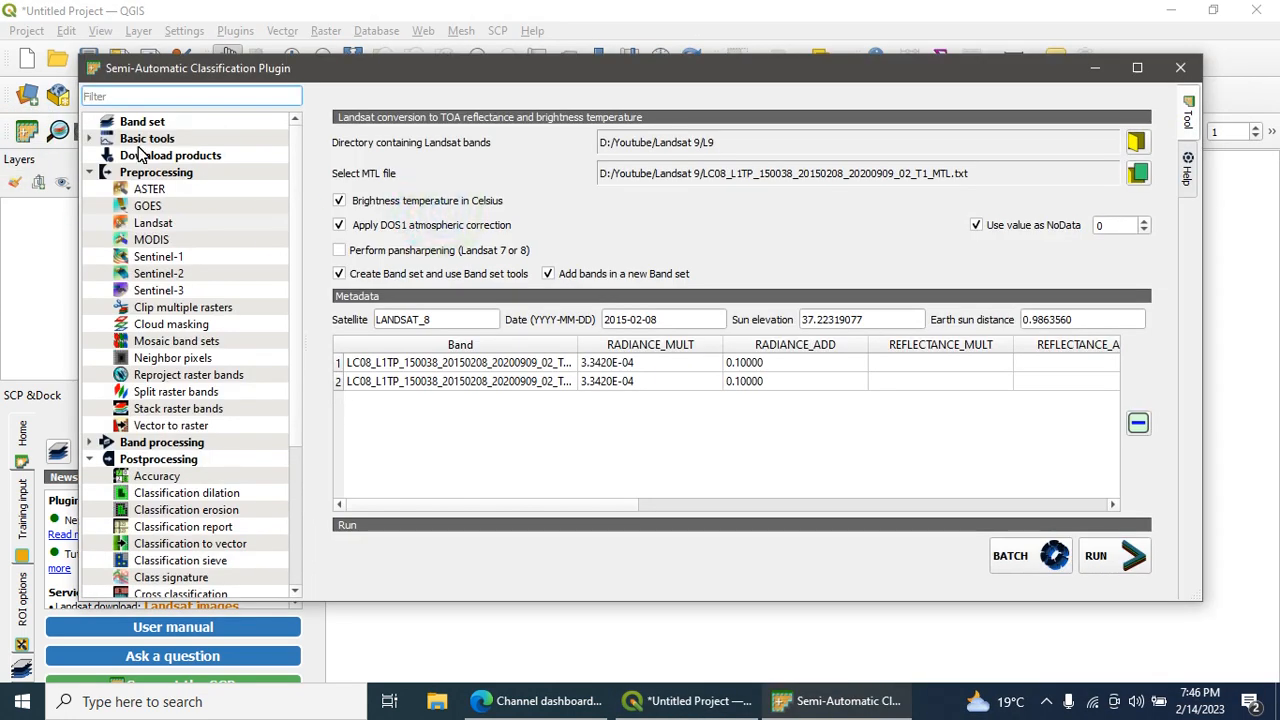
{"action": "left_click", "coordinate": [1184, 67]}
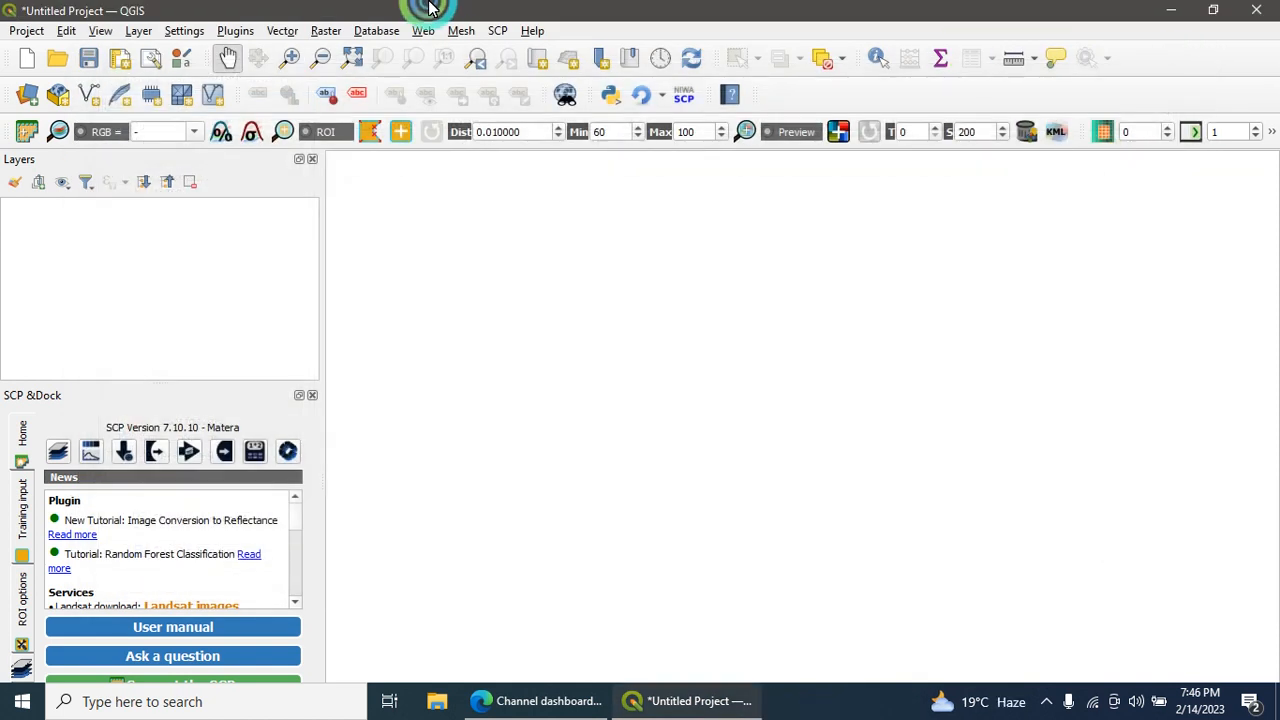
Launch the Landsat preprocessing tool from the SCP menu.
{"action": "left_click", "coordinate": [500, 31]}
{"action": "mouse_move", "coordinate": [545, 116]}
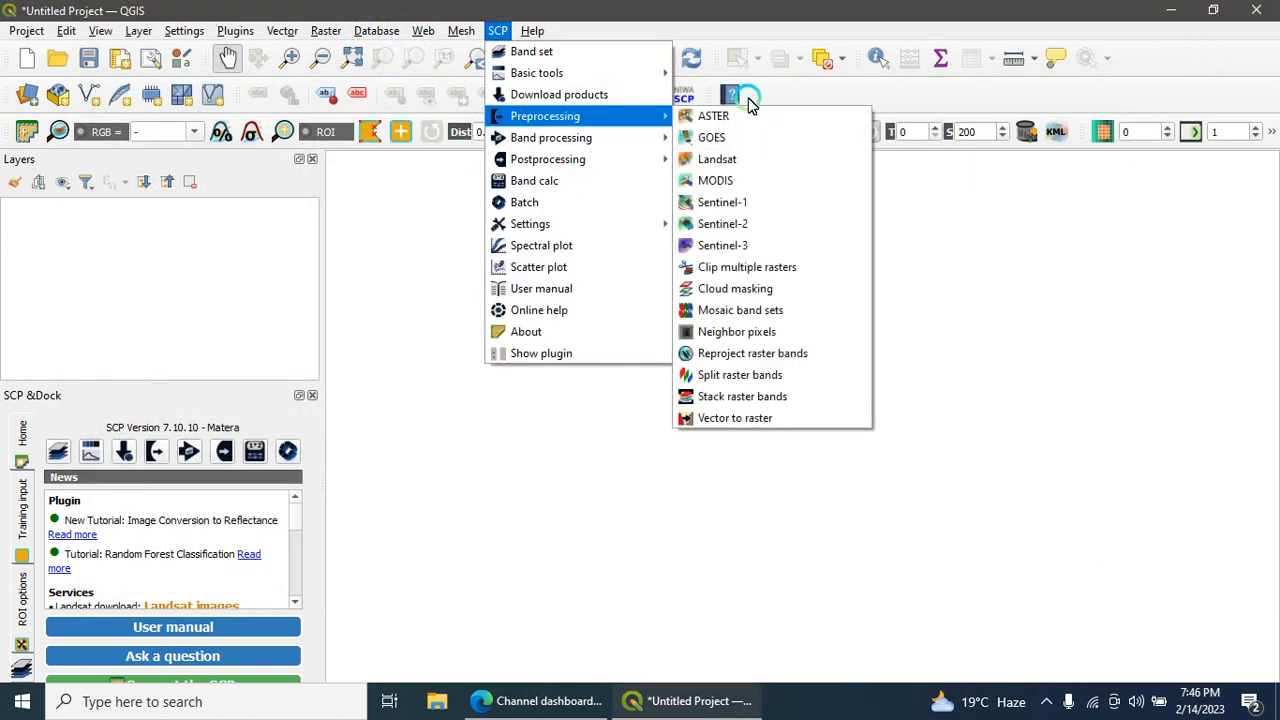
{"action": "left_click", "coordinate": [717, 159]}
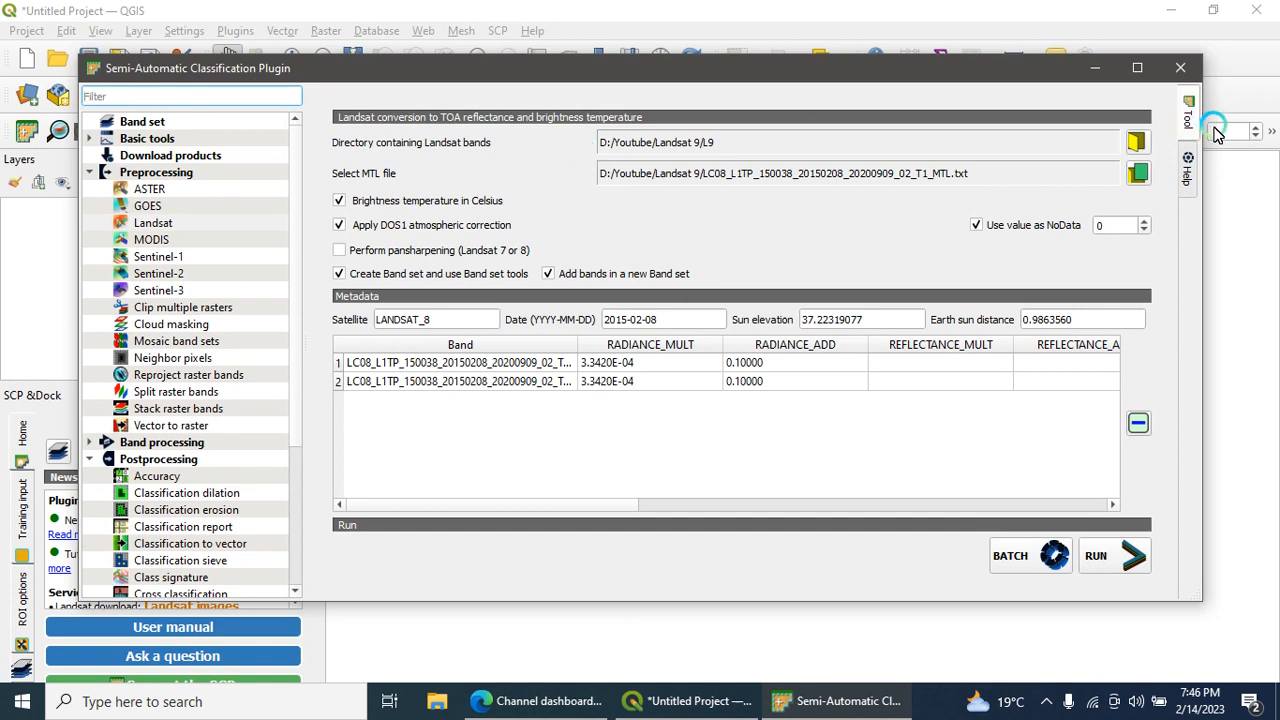
Choose D:/Youtube/Landsat 8/L8 as the bands directory and widen the Band column showing B10 and B11.
{"action": "left_click", "coordinate": [1136, 143]}
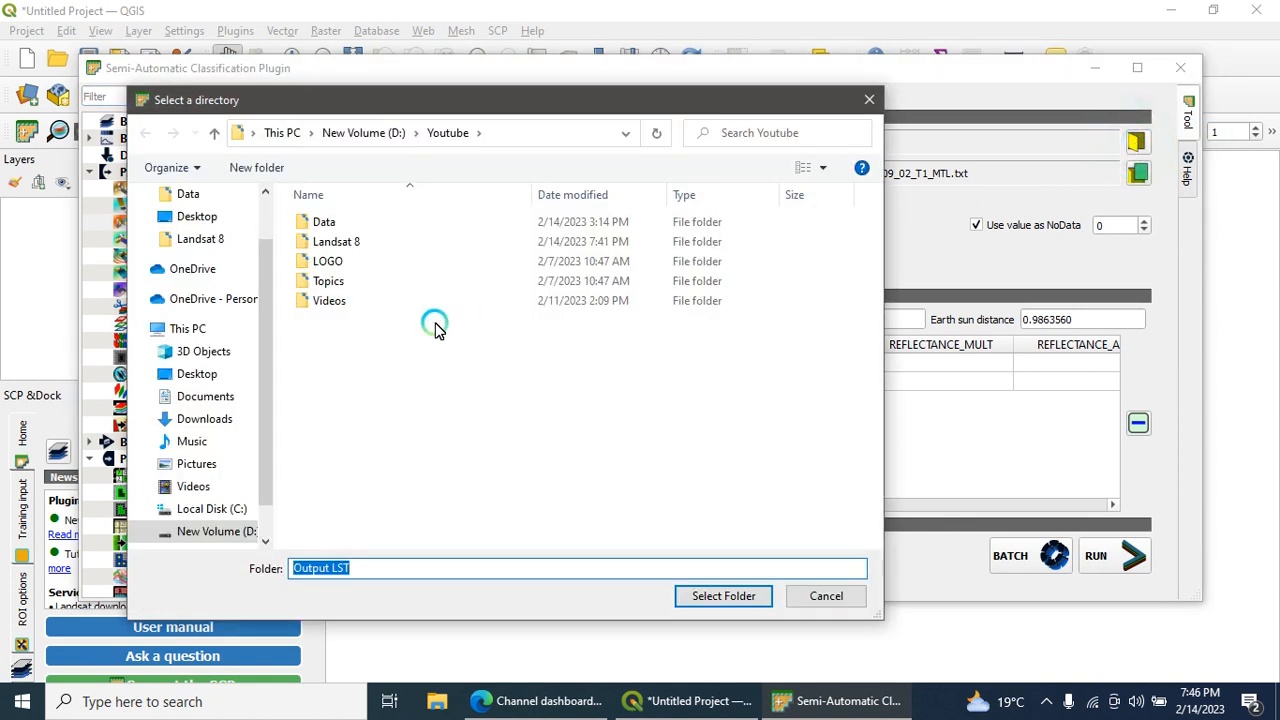
{"action": "double_click", "coordinate": [336, 242]}
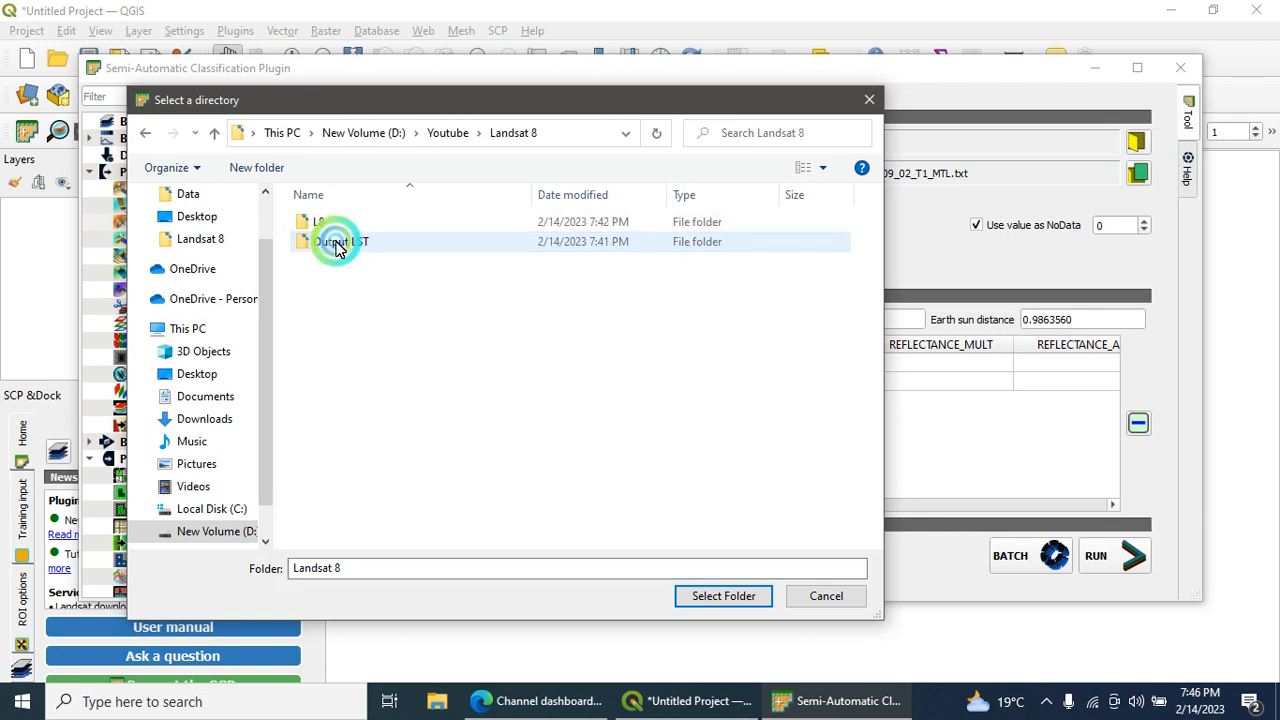
{"action": "double_click", "coordinate": [320, 222]}
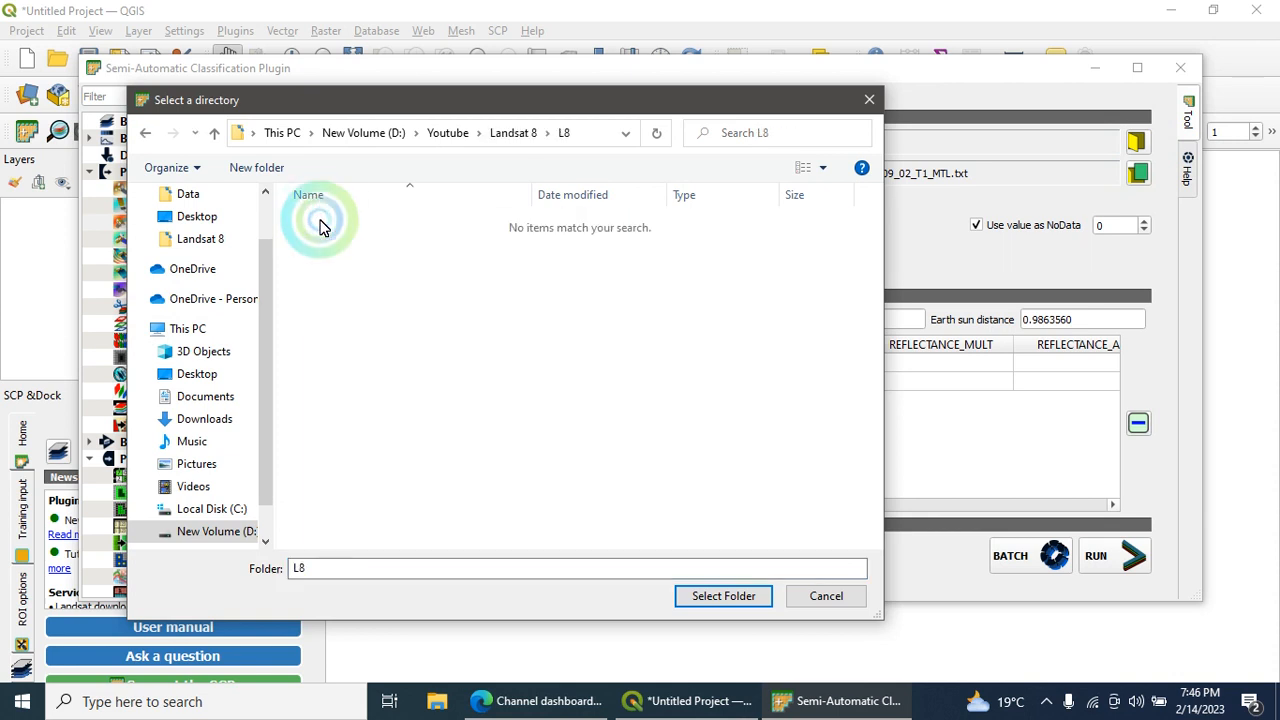
{"action": "left_click", "coordinate": [513, 132]}
{"action": "left_click", "coordinate": [320, 222]}
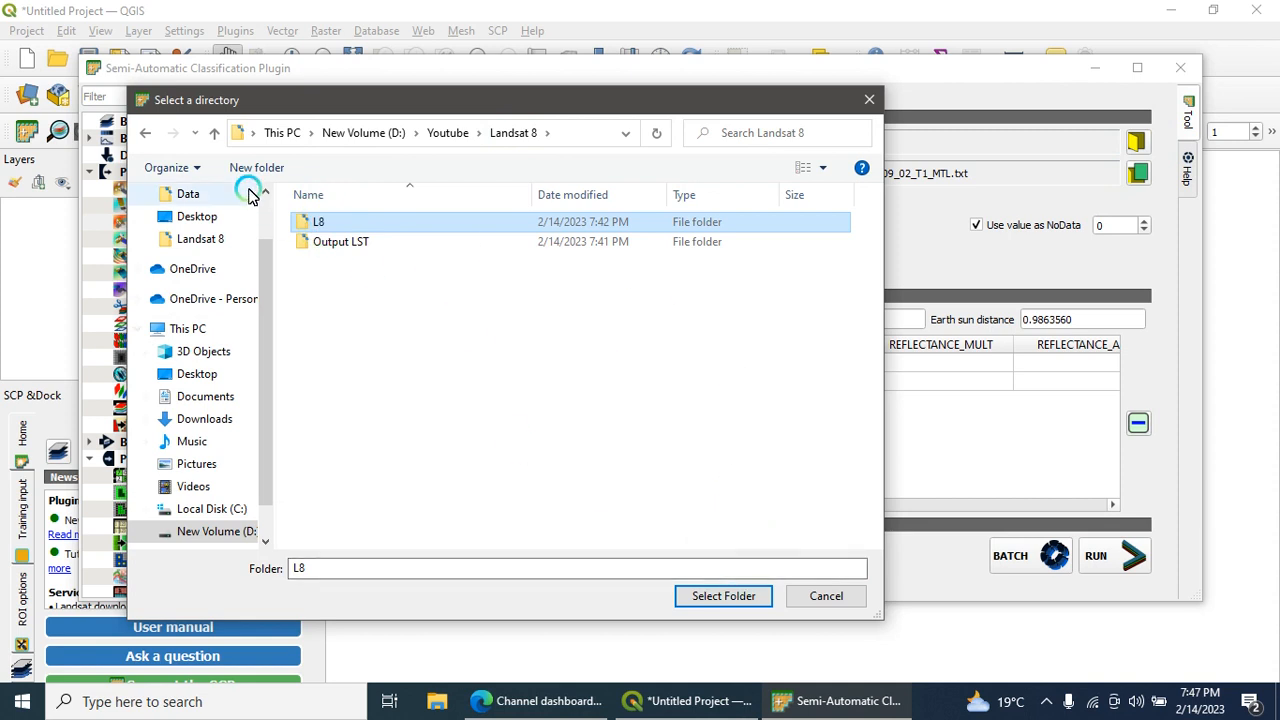
{"action": "left_click", "coordinate": [723, 596]}
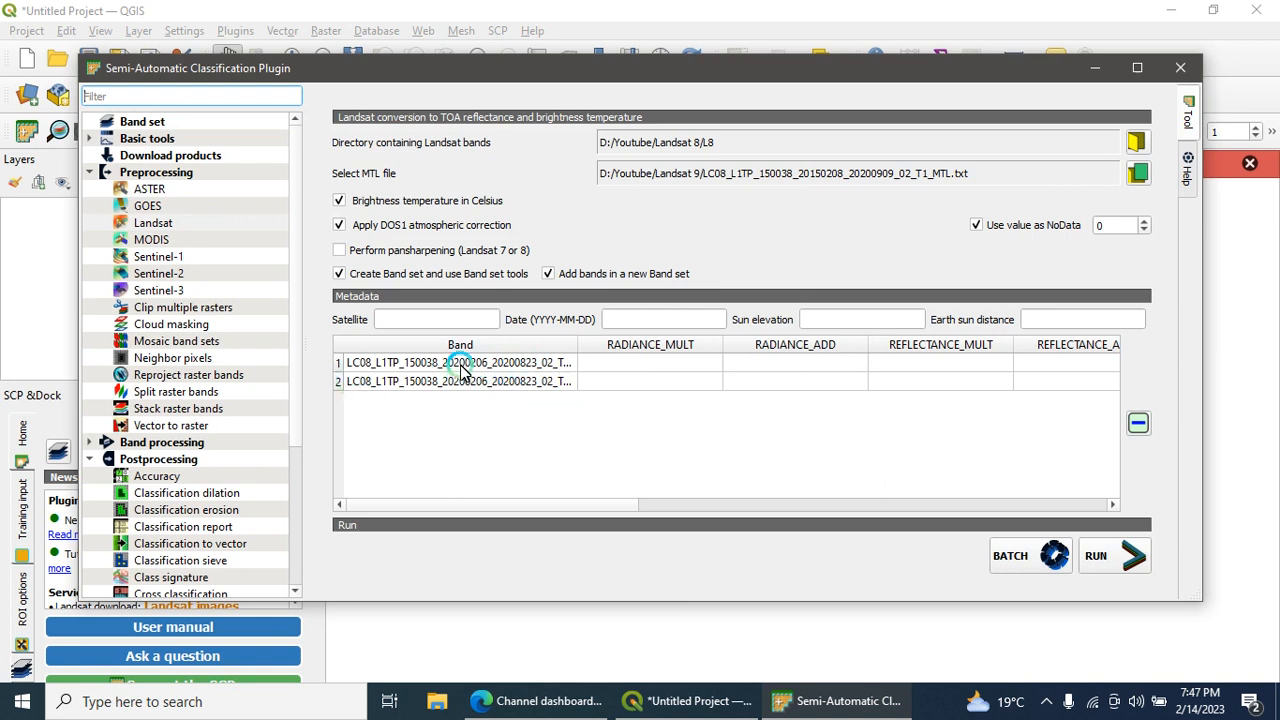
{"action": "left_click_drag", "start_coordinate": [581, 348], "coordinate": [647, 348]}
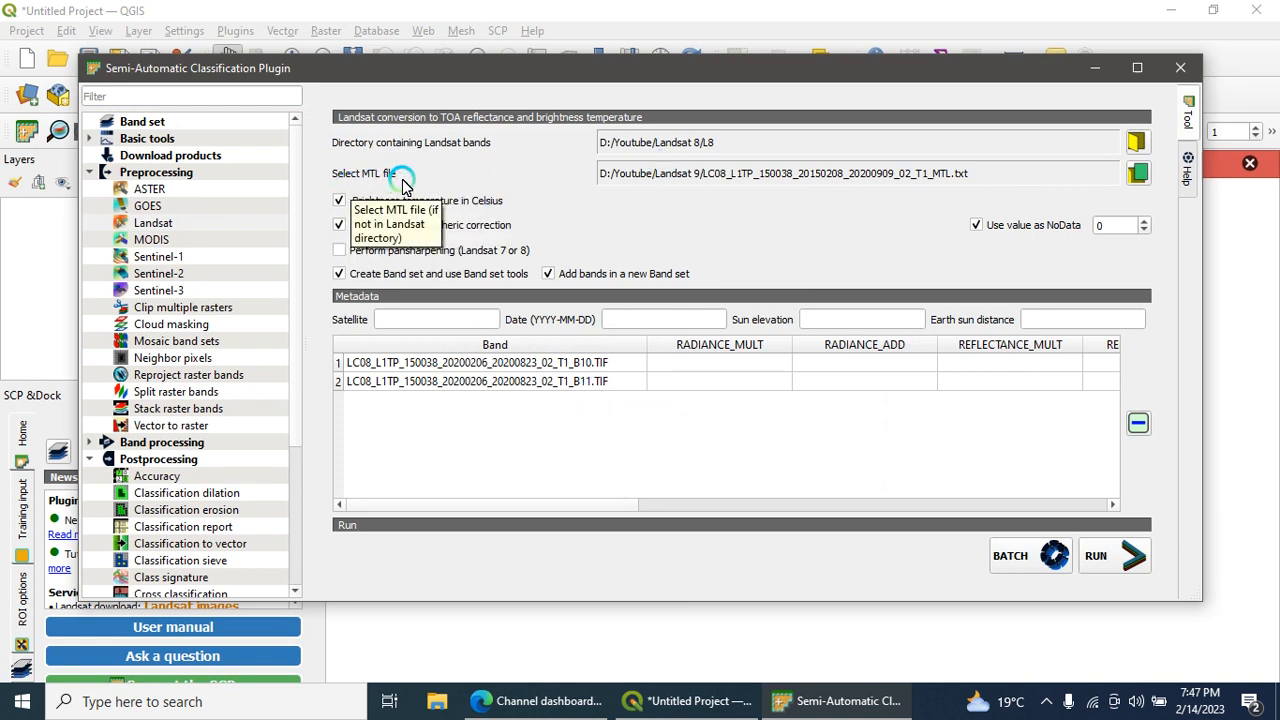
Load the LC08 ..._MTL.txt metadata file from the L8 folder.
{"action": "left_click", "coordinate": [1140, 173]}
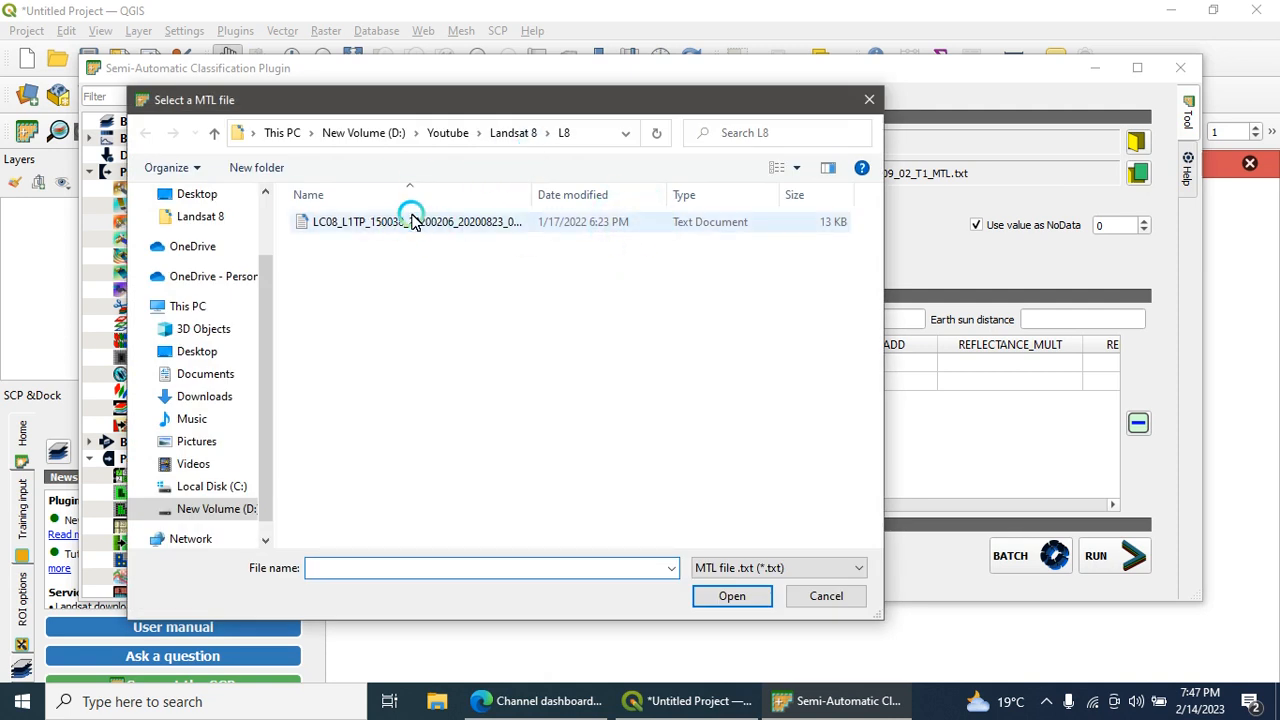
{"action": "left_click", "coordinate": [410, 225]}
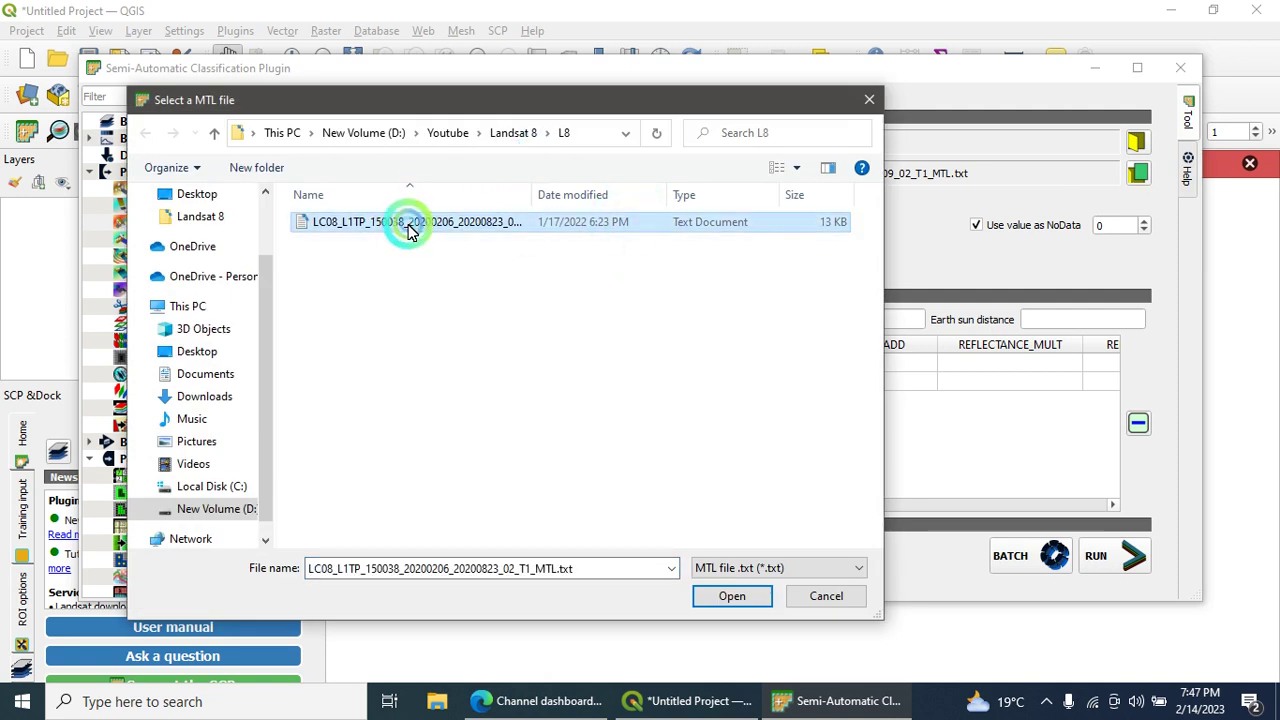
{"action": "left_click", "coordinate": [731, 596]}
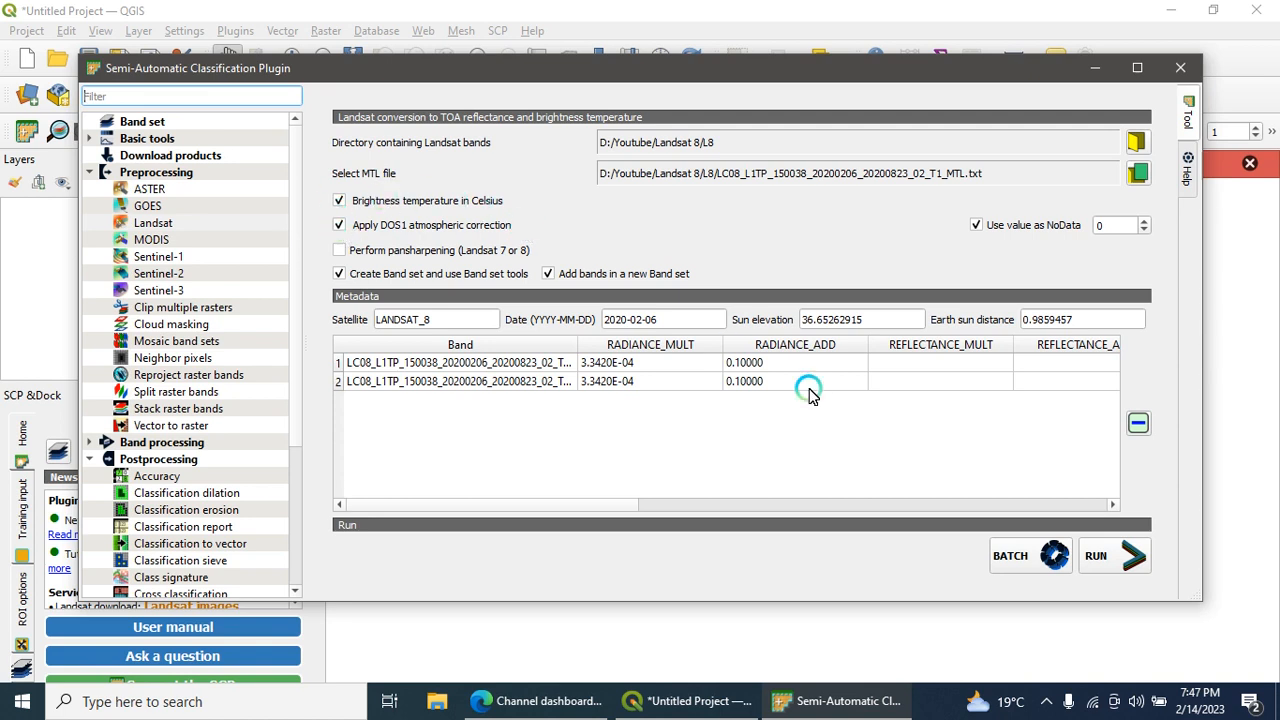
Run the conversion with Landsat 8/Output LST as the destination folder.
{"action": "left_click", "coordinate": [1113, 556]}
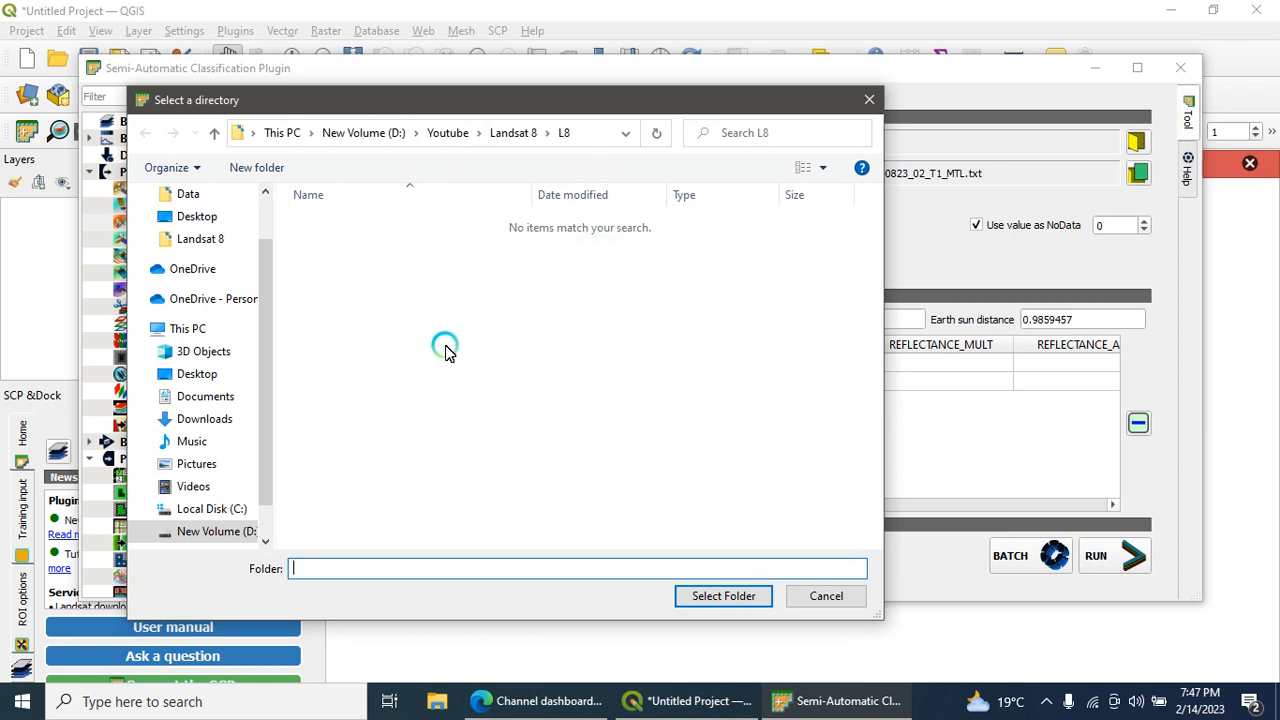
{"action": "left_click", "coordinate": [519, 133]}
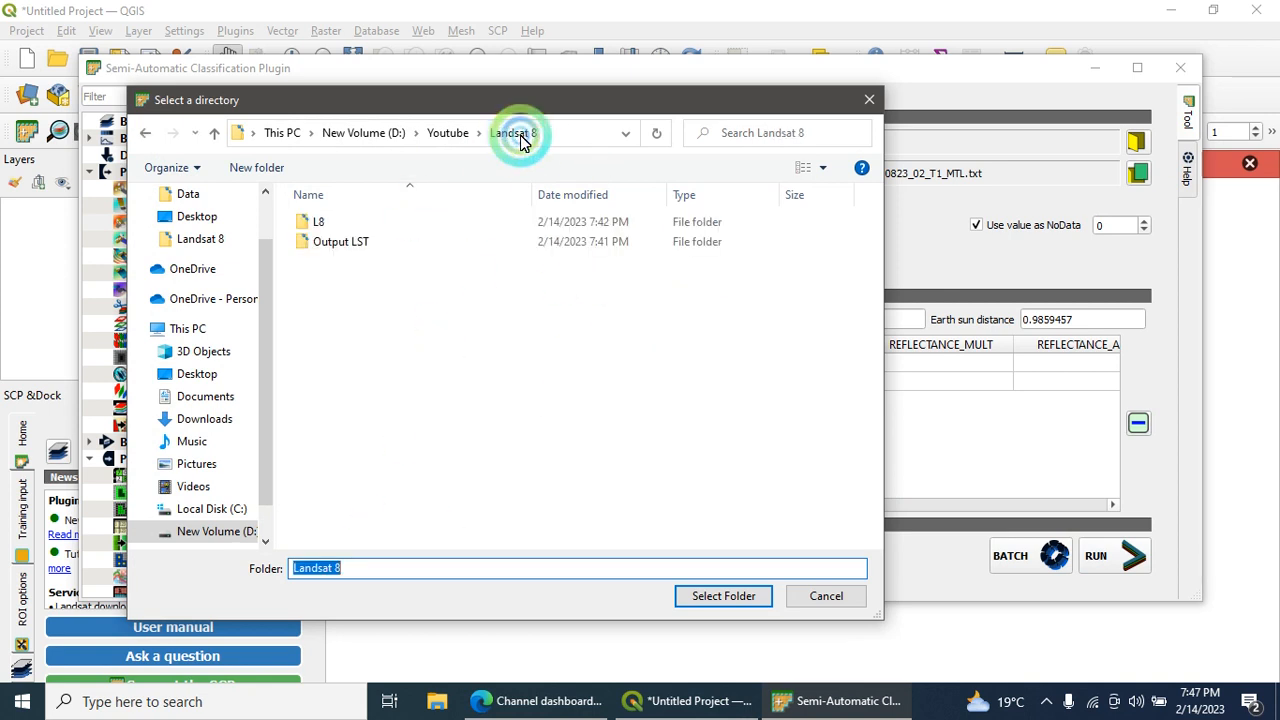
{"action": "left_click", "coordinate": [341, 241]}
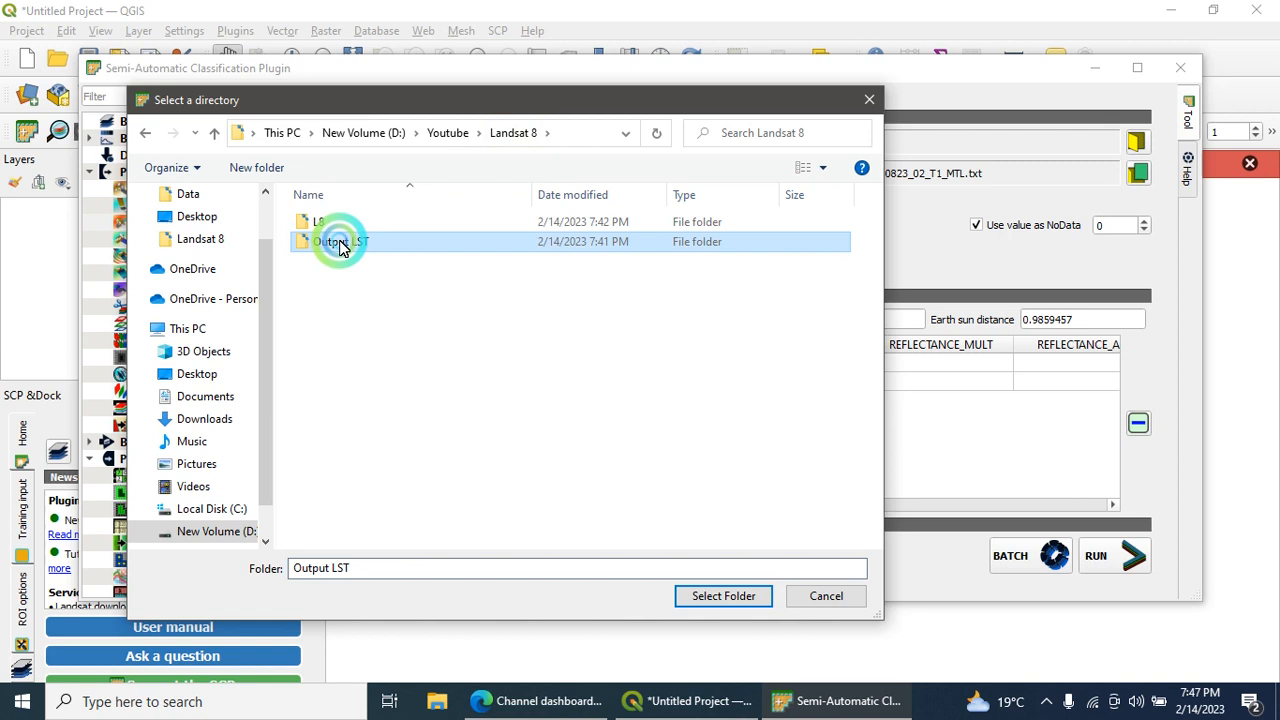
{"action": "left_click", "coordinate": [723, 596]}
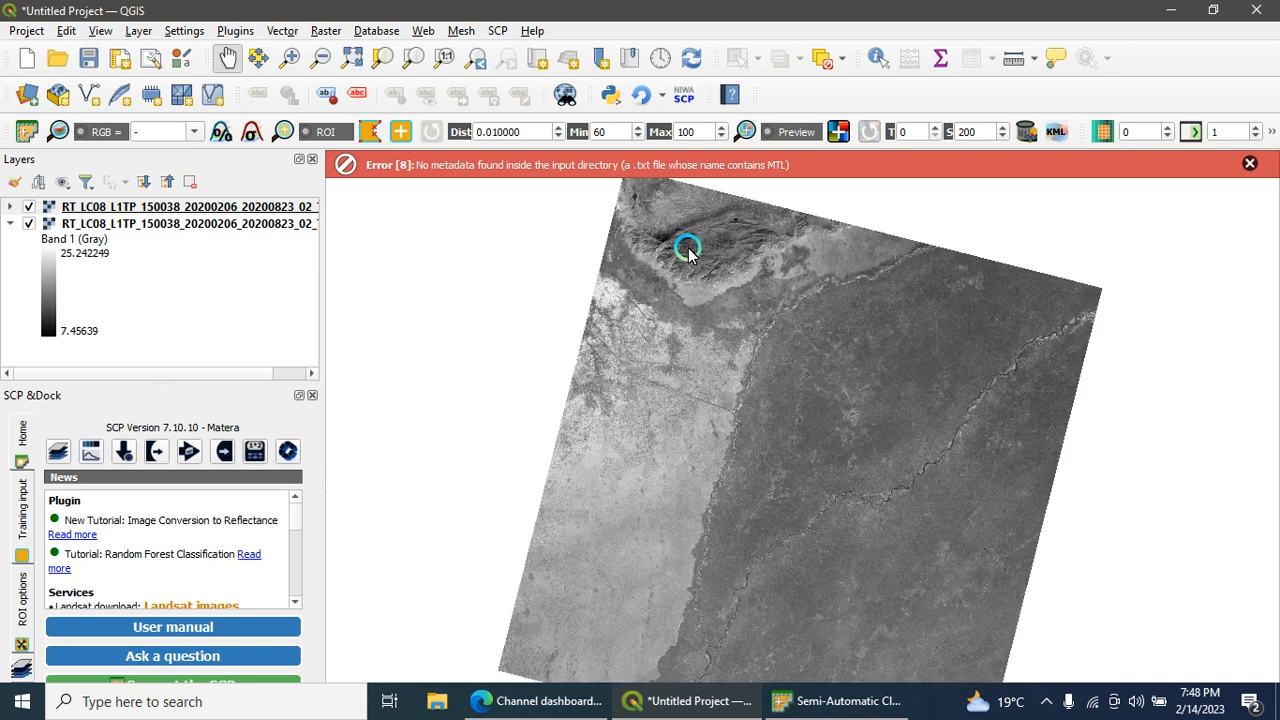
Dismiss the missing-metadata error bar and widen the Layers panel.
{"action": "left_click_drag", "start_coordinate": [802, 402], "coordinate": [686, 238]}
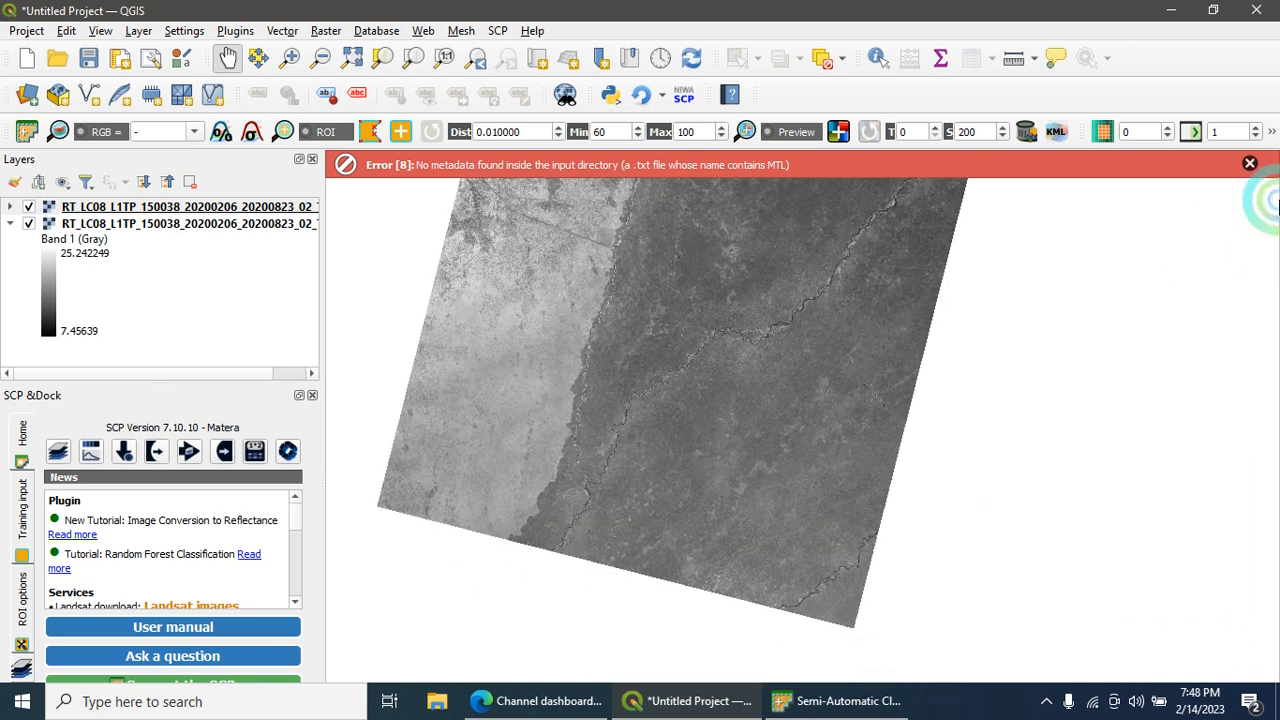
{"action": "left_click", "coordinate": [1249, 163]}
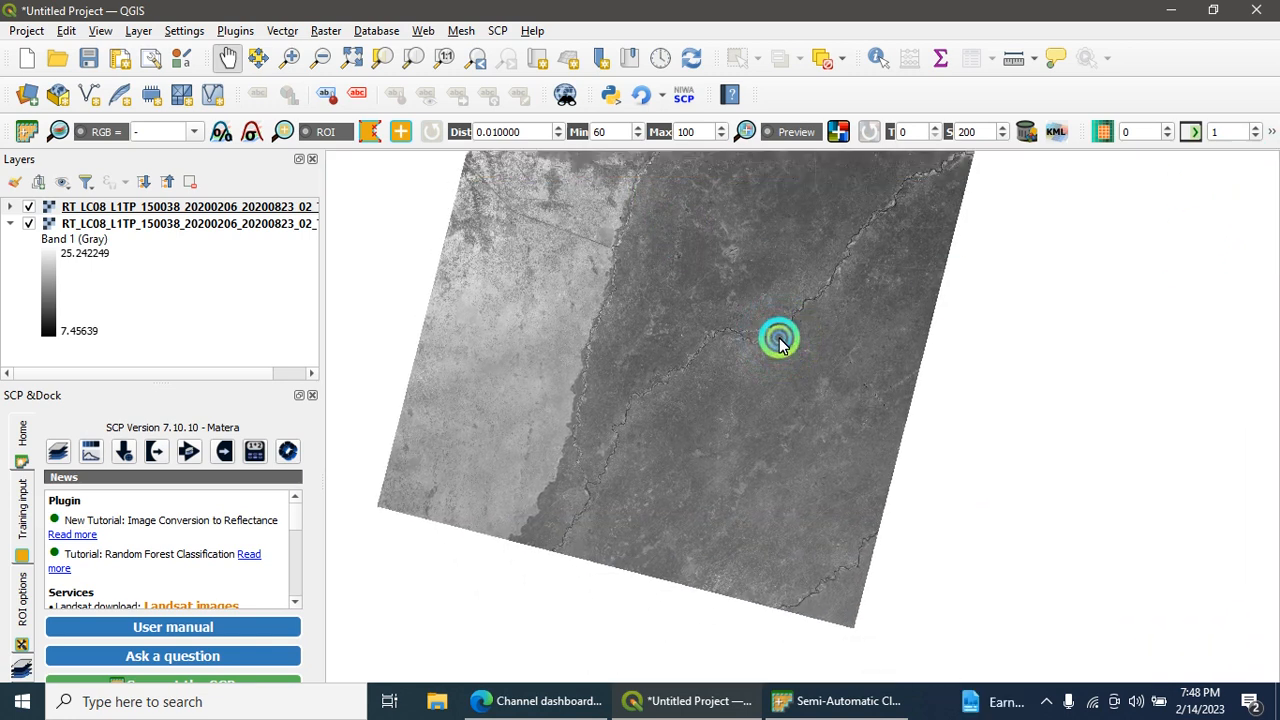
{"action": "left_click_drag", "start_coordinate": [780, 340], "coordinate": [790, 362]}
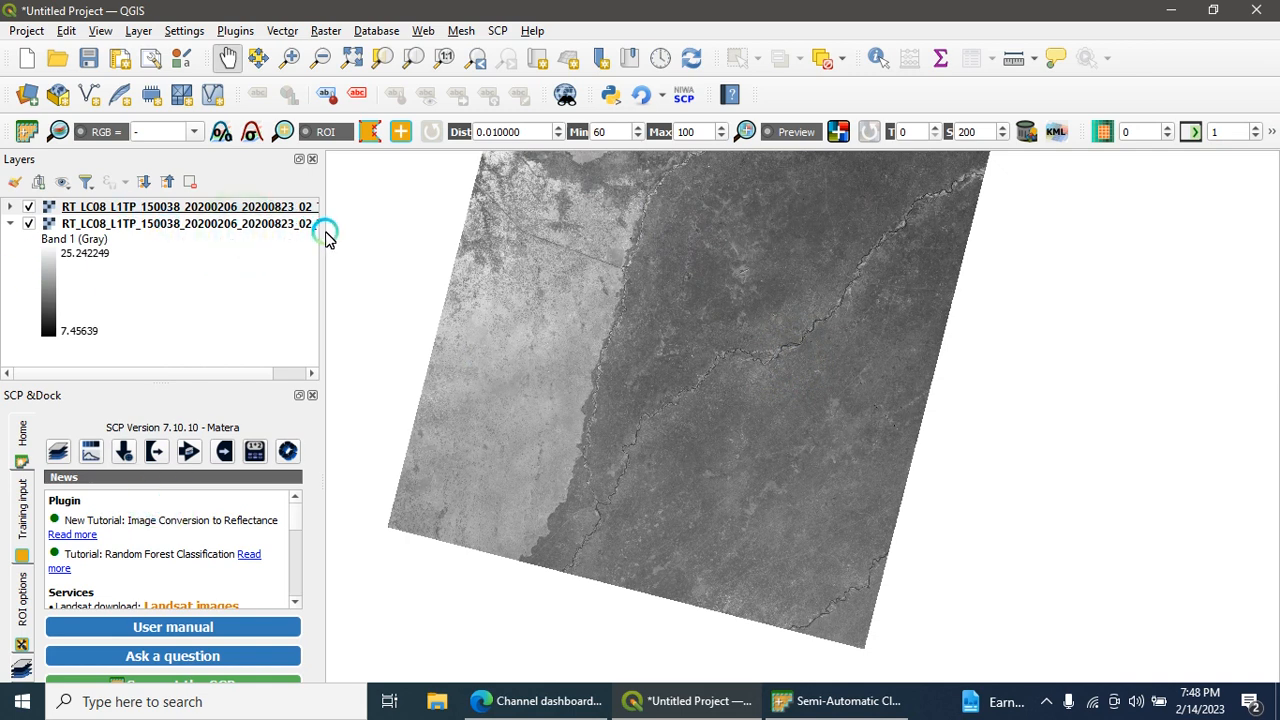
{"action": "left_click_drag", "start_coordinate": [325, 245], "coordinate": [420, 250]}
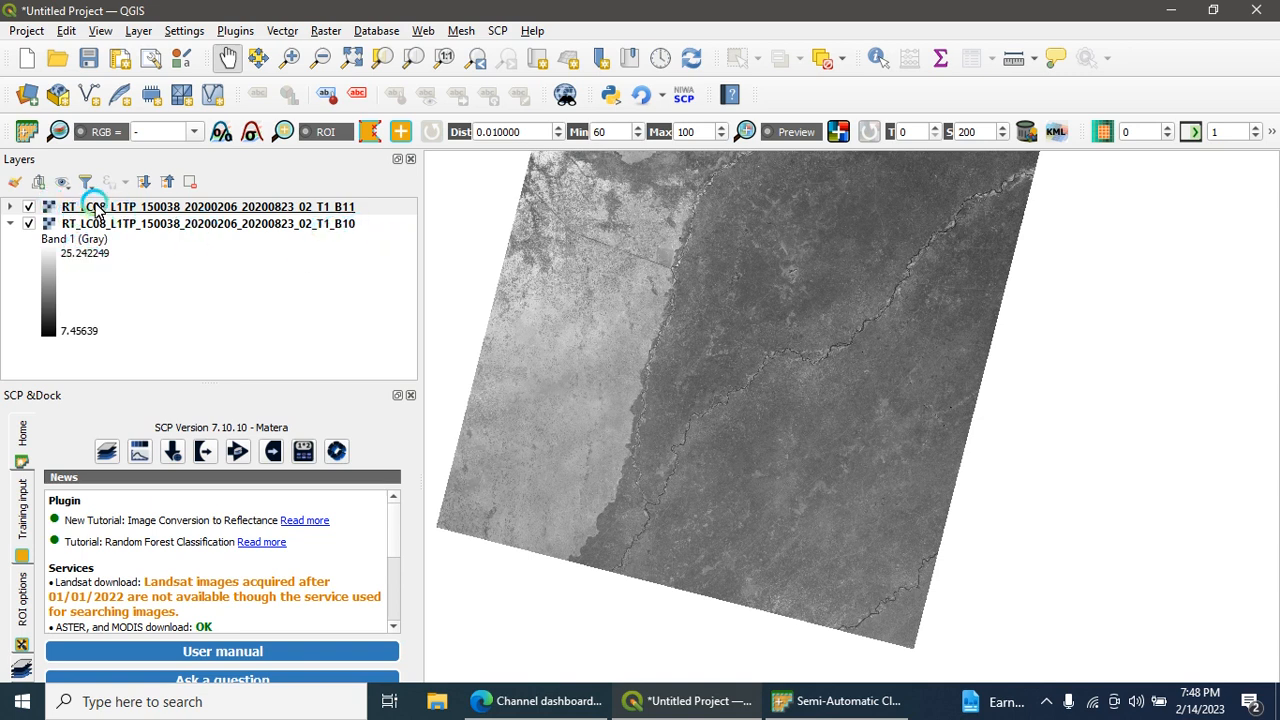
{"action": "left_click", "coordinate": [12, 208]}
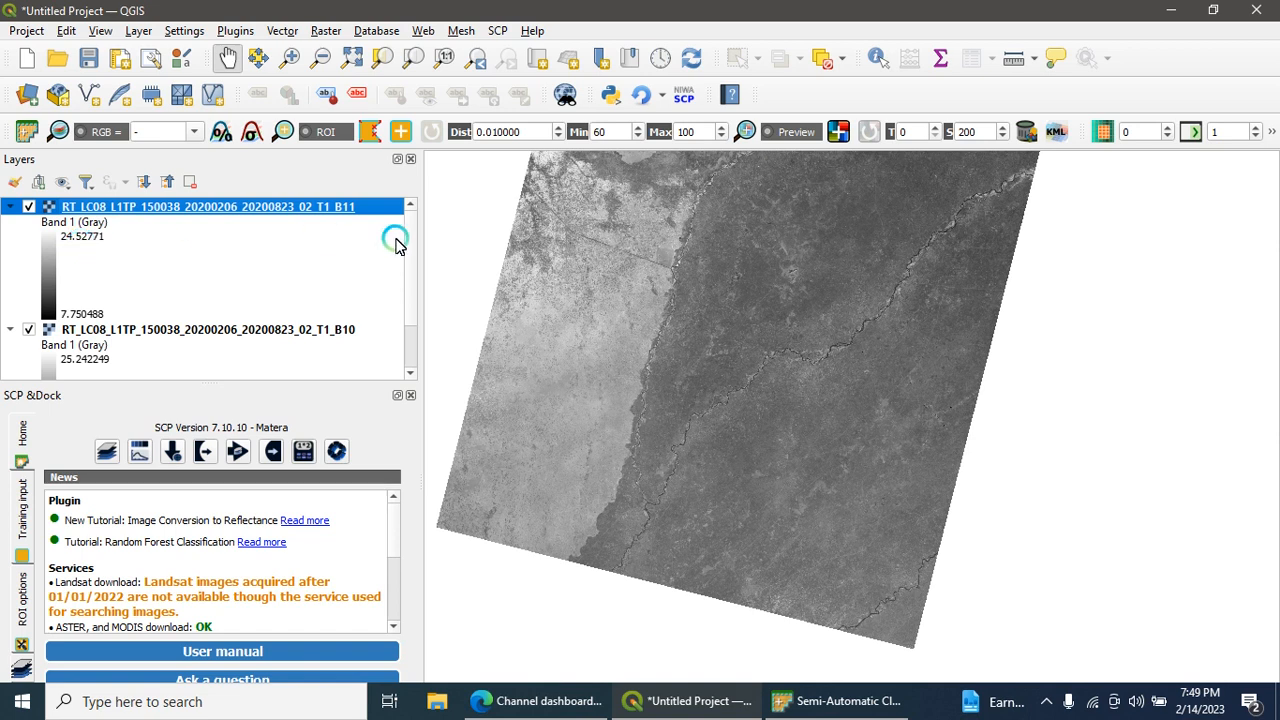
{"action": "scroll", "coordinate": [415, 252], "scroll_direction": "down", "scroll_amount": 2}
{"action": "scroll", "coordinate": [415, 290], "scroll_direction": "down", "scroll_amount": 1}
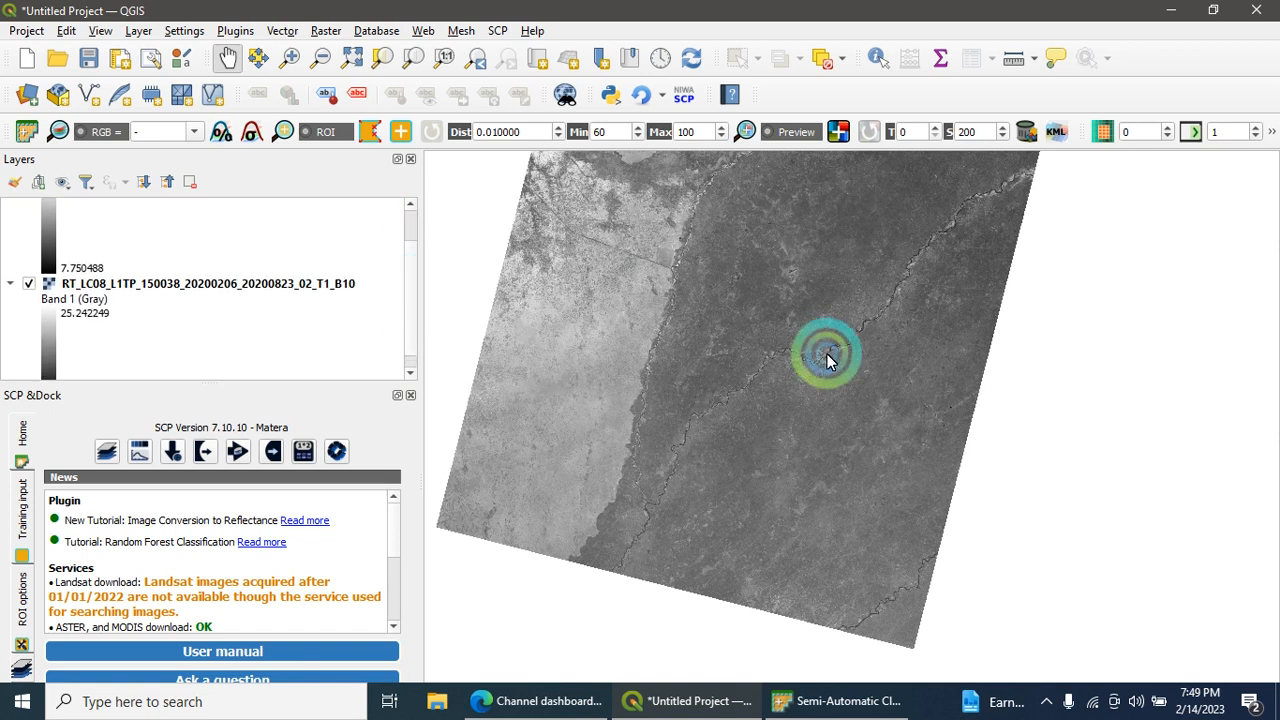
{"action": "scroll", "coordinate": [828, 358], "scroll_direction": "up", "scroll_amount": 5}
{"action": "scroll", "coordinate": [753, 598], "scroll_direction": "up", "scroll_amount": 3}
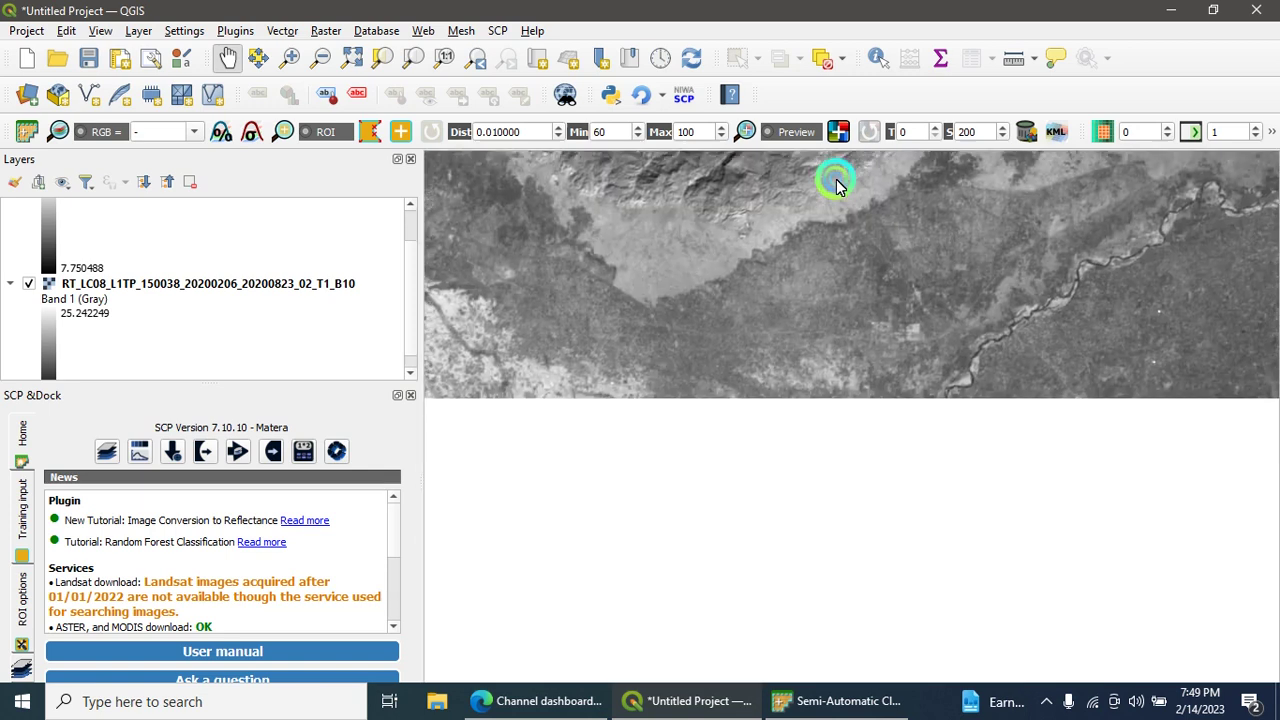
Pan across the river plain areas of the new rasters.
{"action": "left_click_drag", "start_coordinate": [837, 186], "coordinate": [786, 520]}
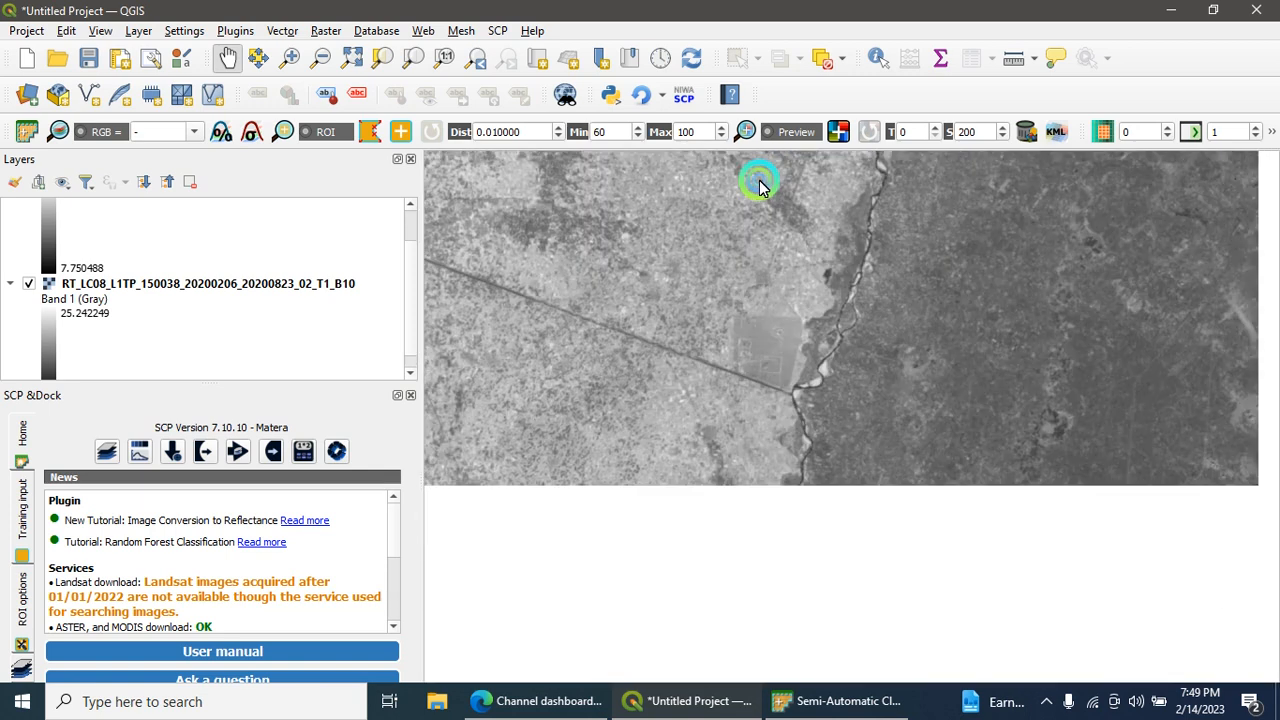
{"action": "left_click_drag", "start_coordinate": [757, 183], "coordinate": [935, 450]}
{"action": "scroll", "coordinate": [935, 440], "scroll_direction": "down", "scroll_amount": 2}
{"action": "left_click", "coordinate": [897, 132]}
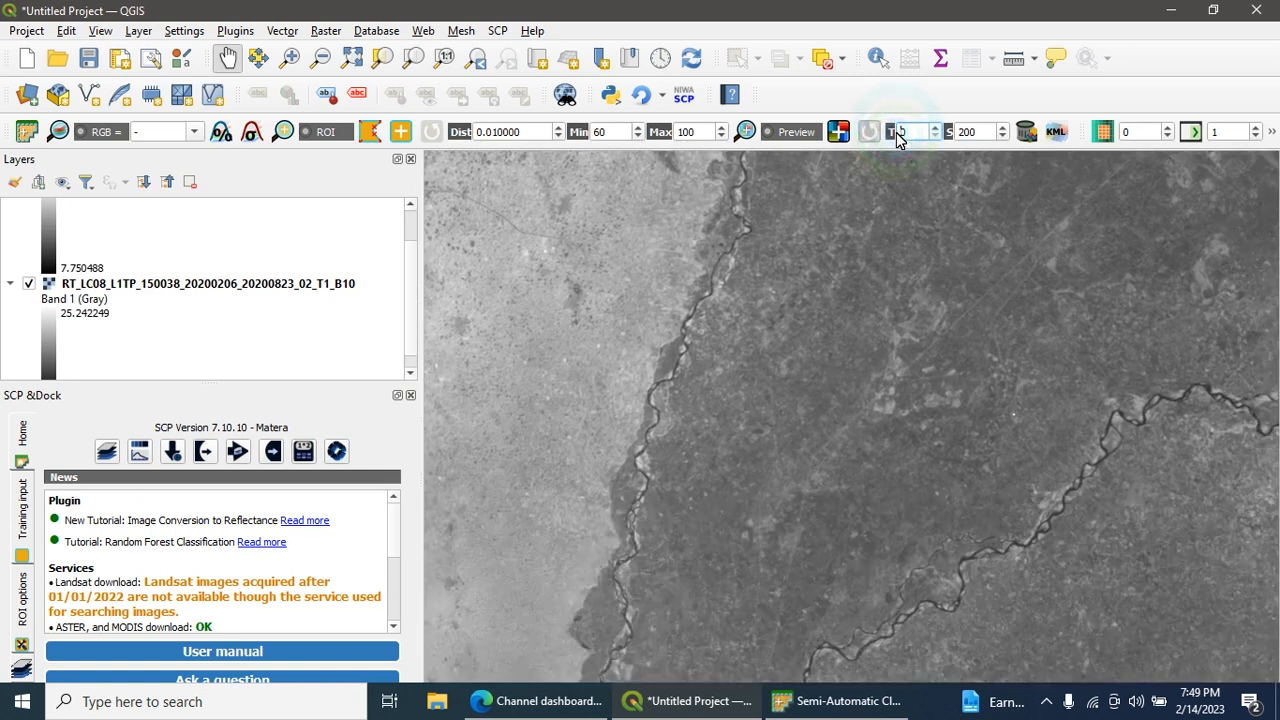
{"action": "mouse_move", "coordinate": [897, 283]}
{"action": "left_mouse_down"}
{"action": "mouse_move", "coordinate": [905, 385]}
{"action": "mouse_move", "coordinate": [780, 90]}
{"action": "mouse_move", "coordinate": [732, 450]}
{"action": "left_mouse_up"}
{"action": "scroll", "coordinate": [732, 450], "scroll_direction": "down", "scroll_amount": 1}
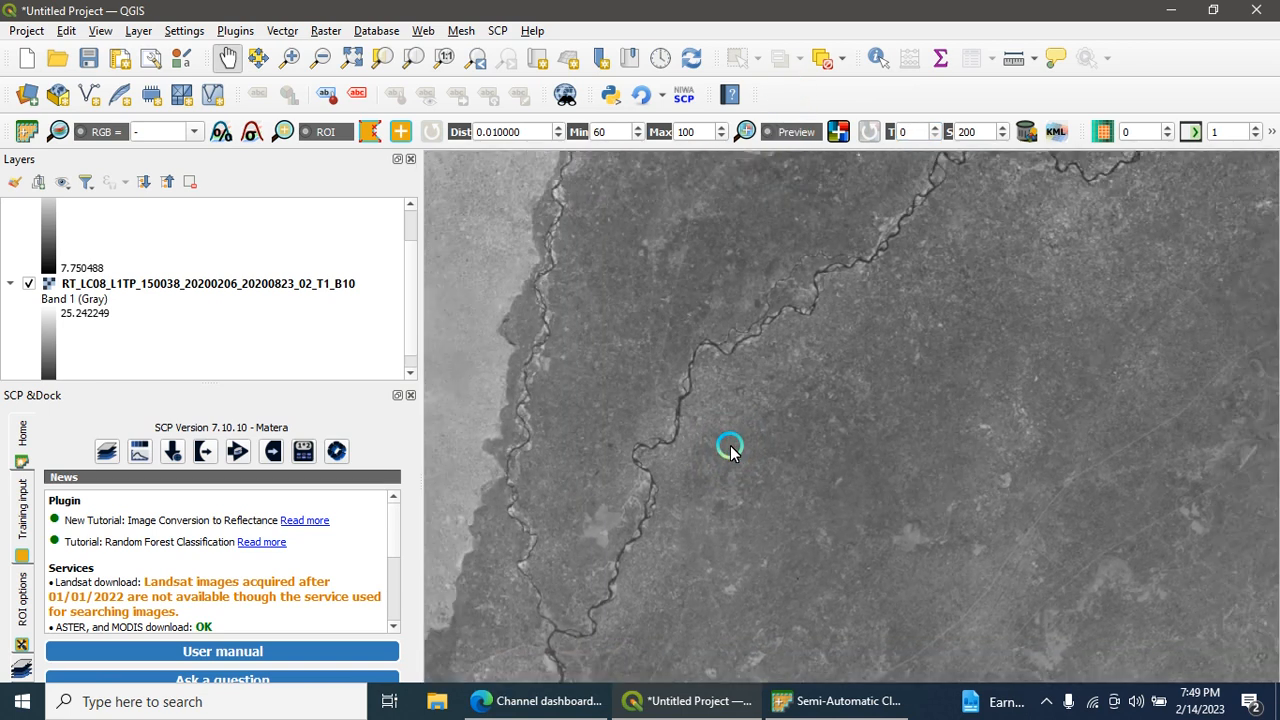
{"action": "left_click_drag", "start_coordinate": [638, 590], "coordinate": [820, 357]}
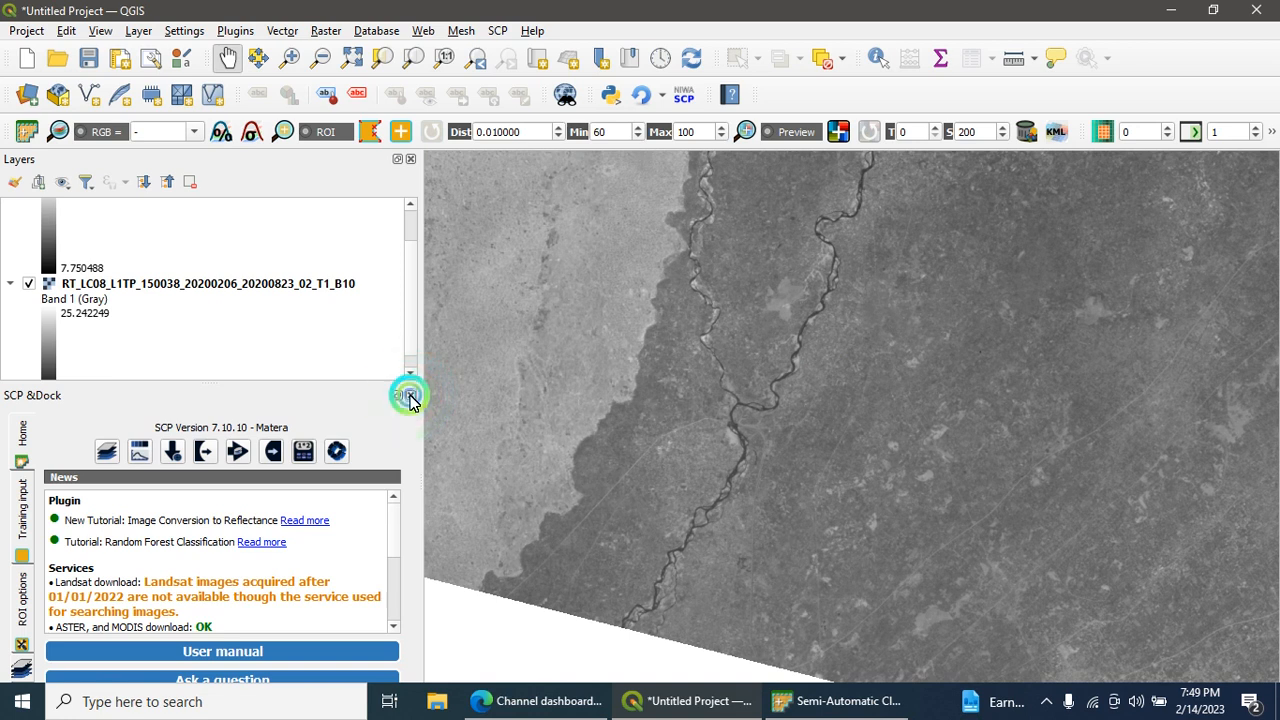
Collapse the SCP dock, hide the B11 layer and select B10.
{"action": "left_click_drag", "start_coordinate": [409, 385], "coordinate": [413, 680]}
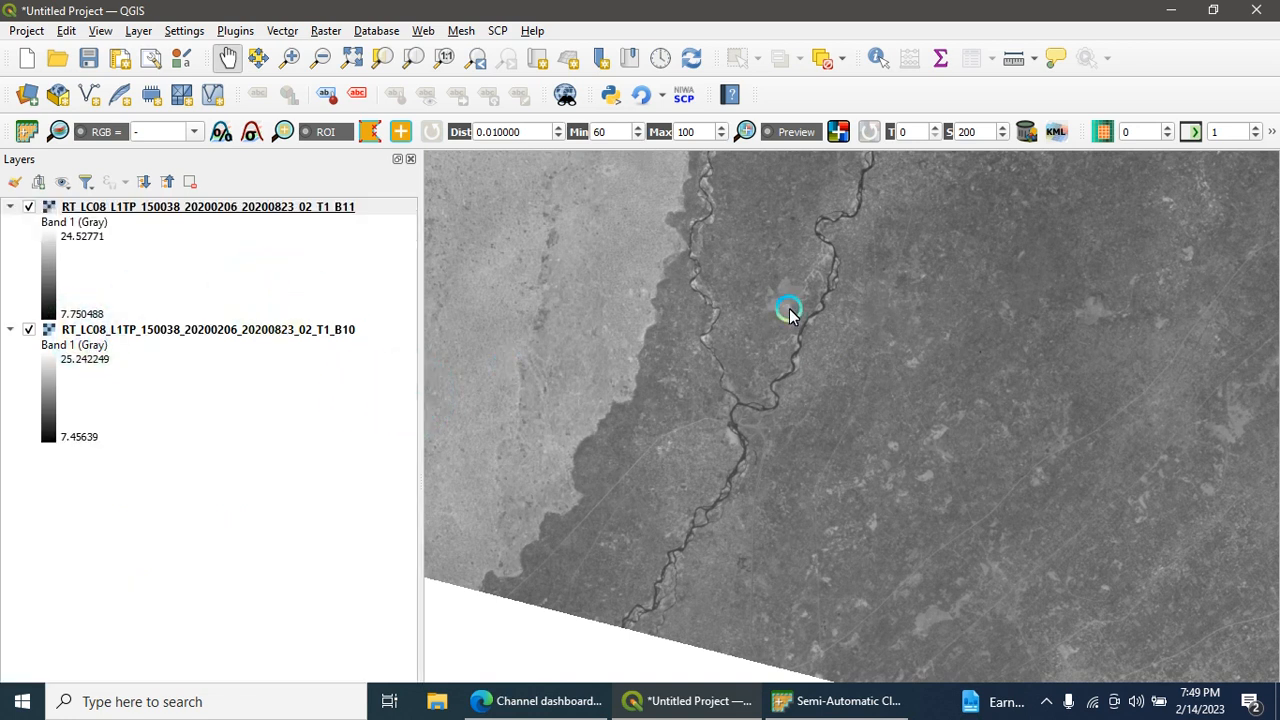
{"action": "scroll", "coordinate": [790, 312], "scroll_direction": "down", "scroll_amount": 1}
{"action": "scroll", "coordinate": [790, 312], "scroll_direction": "down", "scroll_amount": 1}
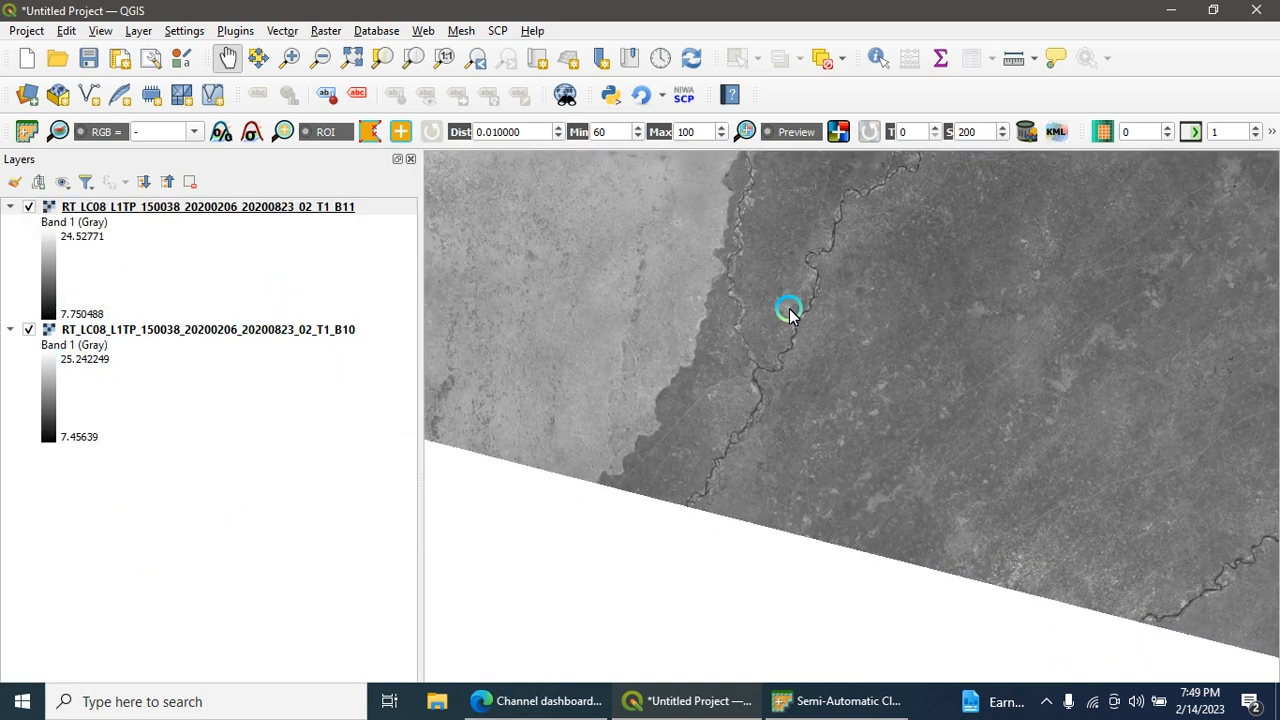
{"action": "scroll", "coordinate": [790, 312], "scroll_direction": "down", "scroll_amount": 1}
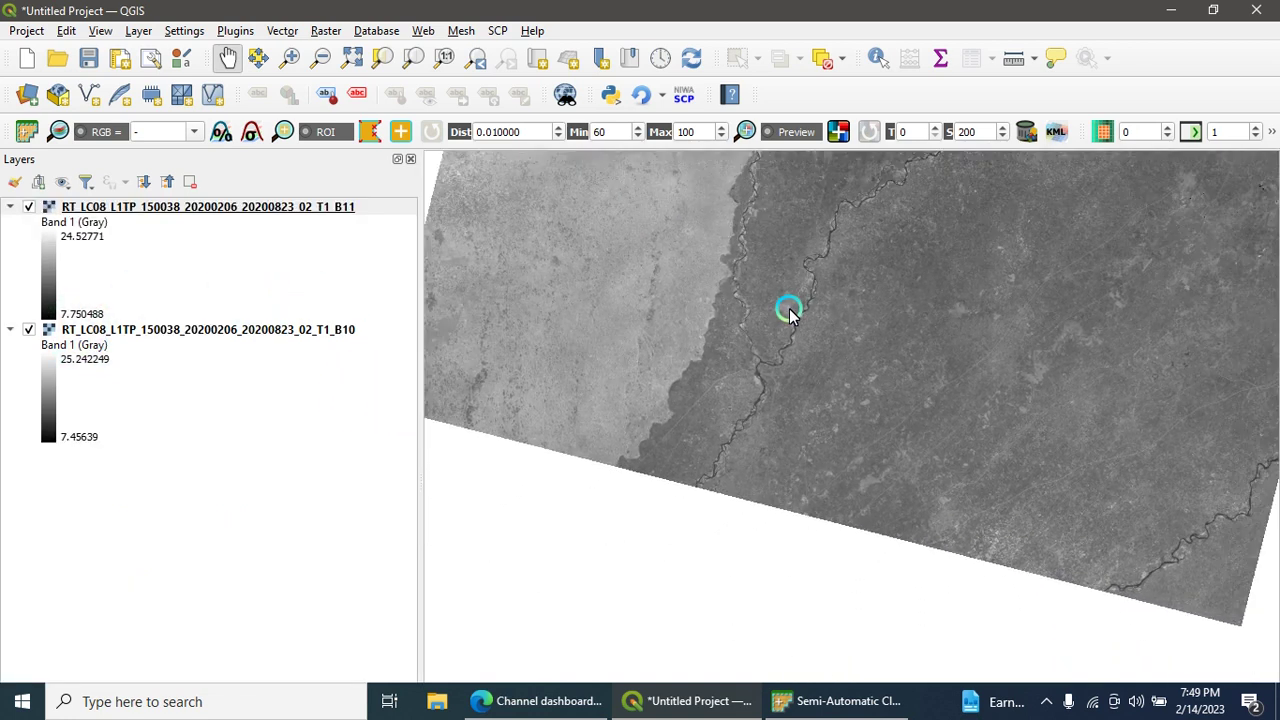
{"action": "left_click", "coordinate": [27, 207]}
{"action": "left_click", "coordinate": [233, 330]}
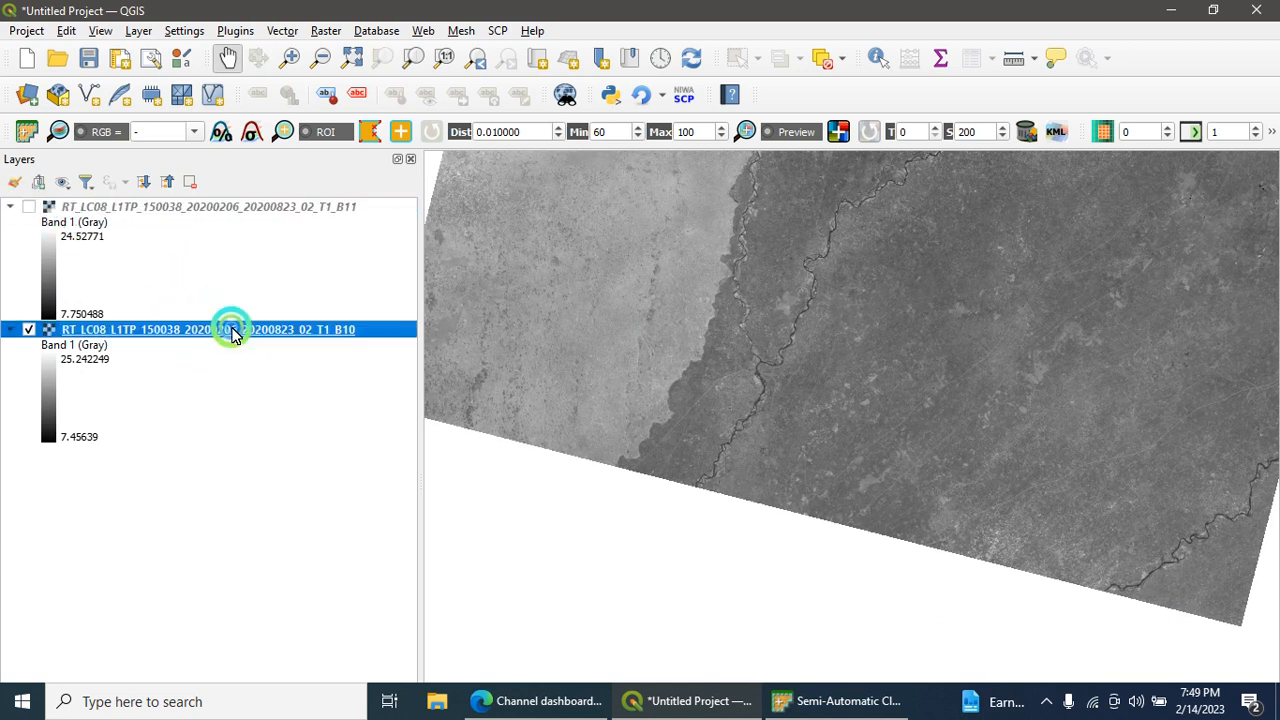
Set the B10 layer's render type to Paletted/Unique values in Symbology.
{"action": "double_click", "coordinate": [233, 330]}
{"action": "left_click", "coordinate": [233, 340]}
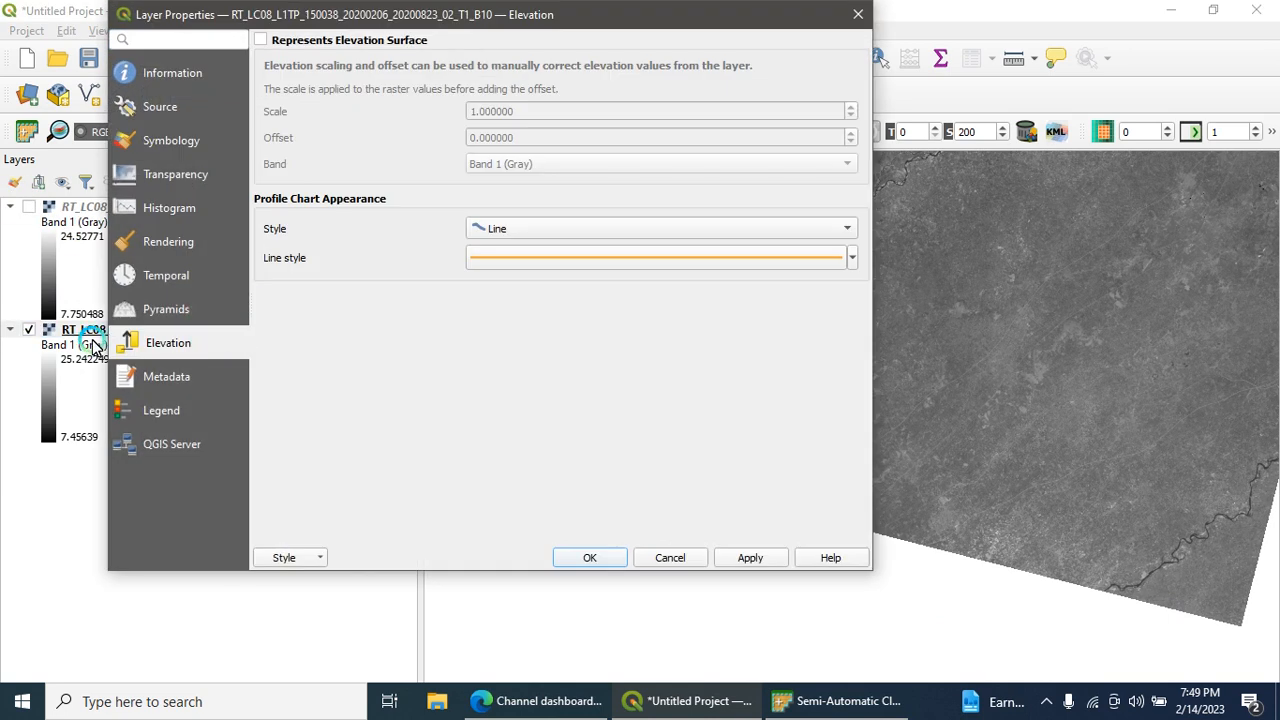
{"action": "left_click", "coordinate": [140, 145]}
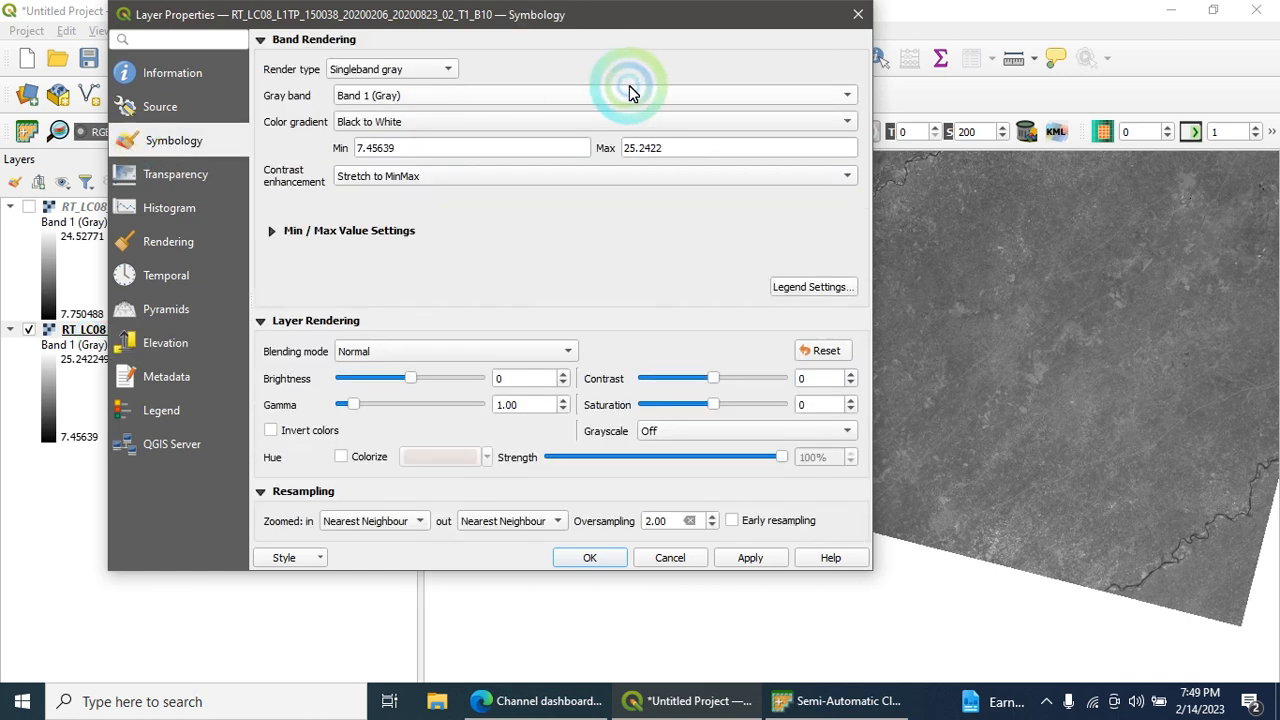
{"action": "left_click", "coordinate": [441, 70]}
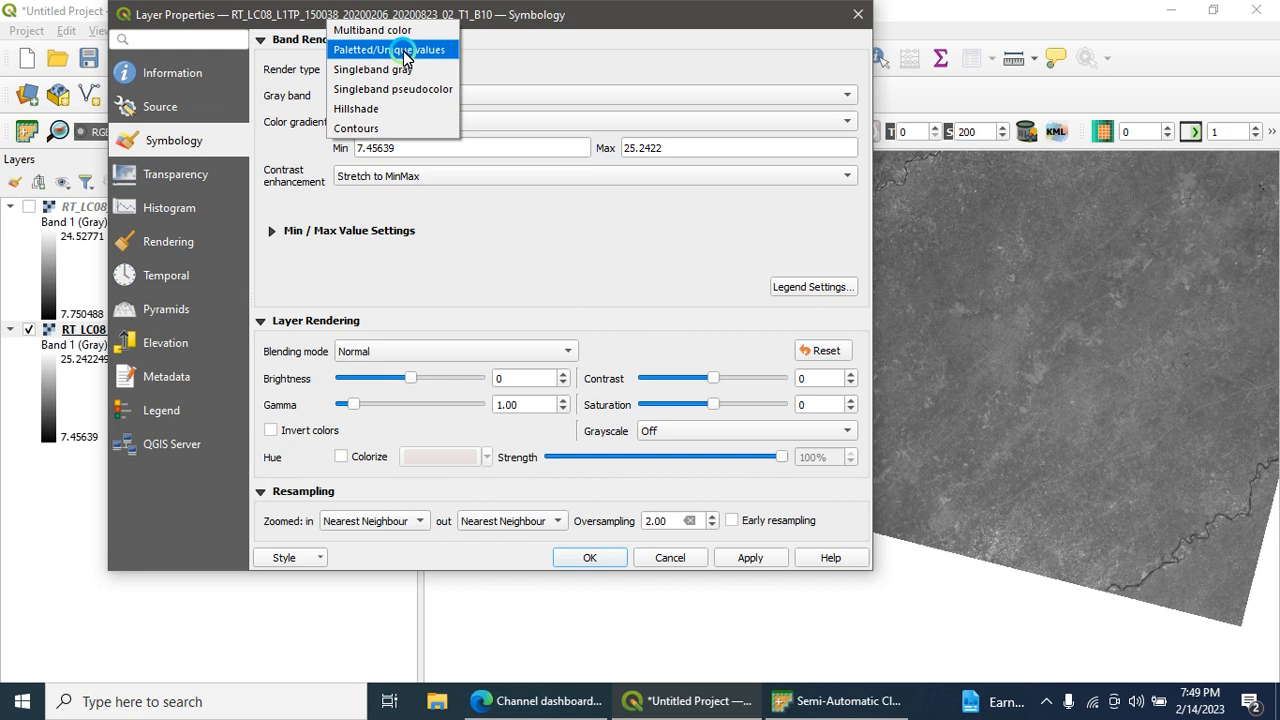
{"action": "left_click", "coordinate": [405, 50]}
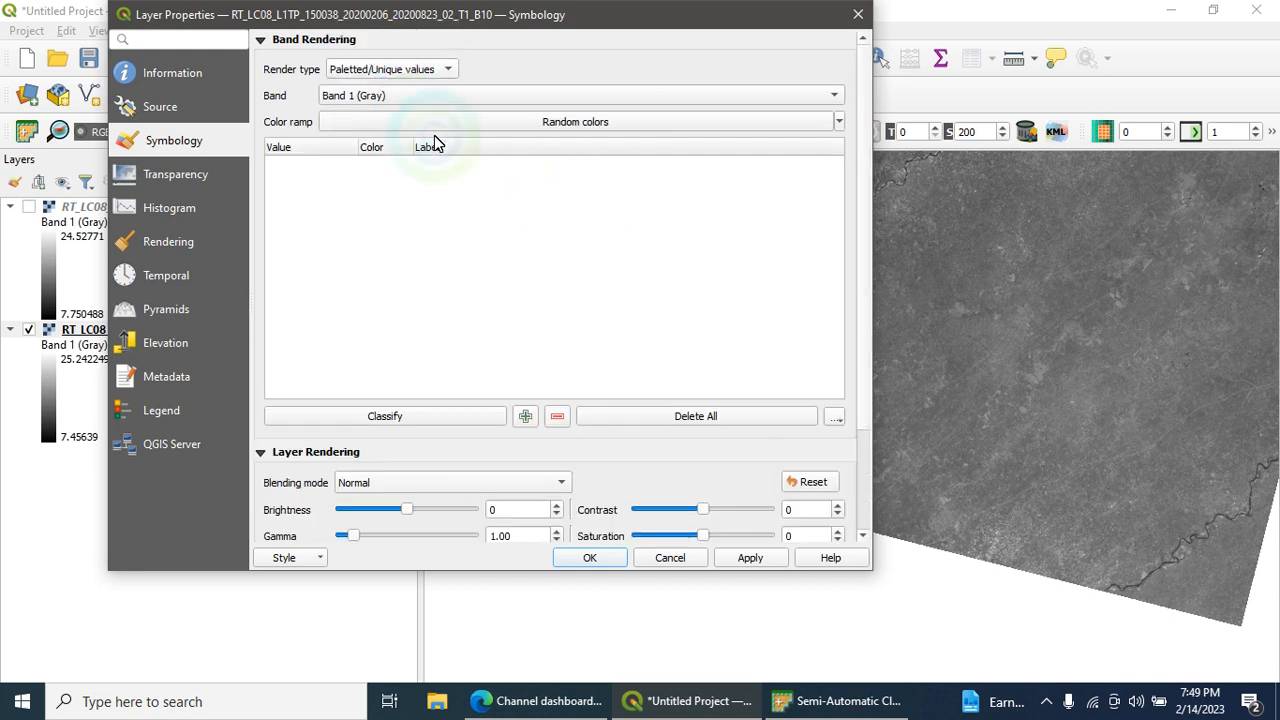
Apply the Turbo colour ramp, classify the unique values and accept the style.
{"action": "left_click", "coordinate": [670, 97]}
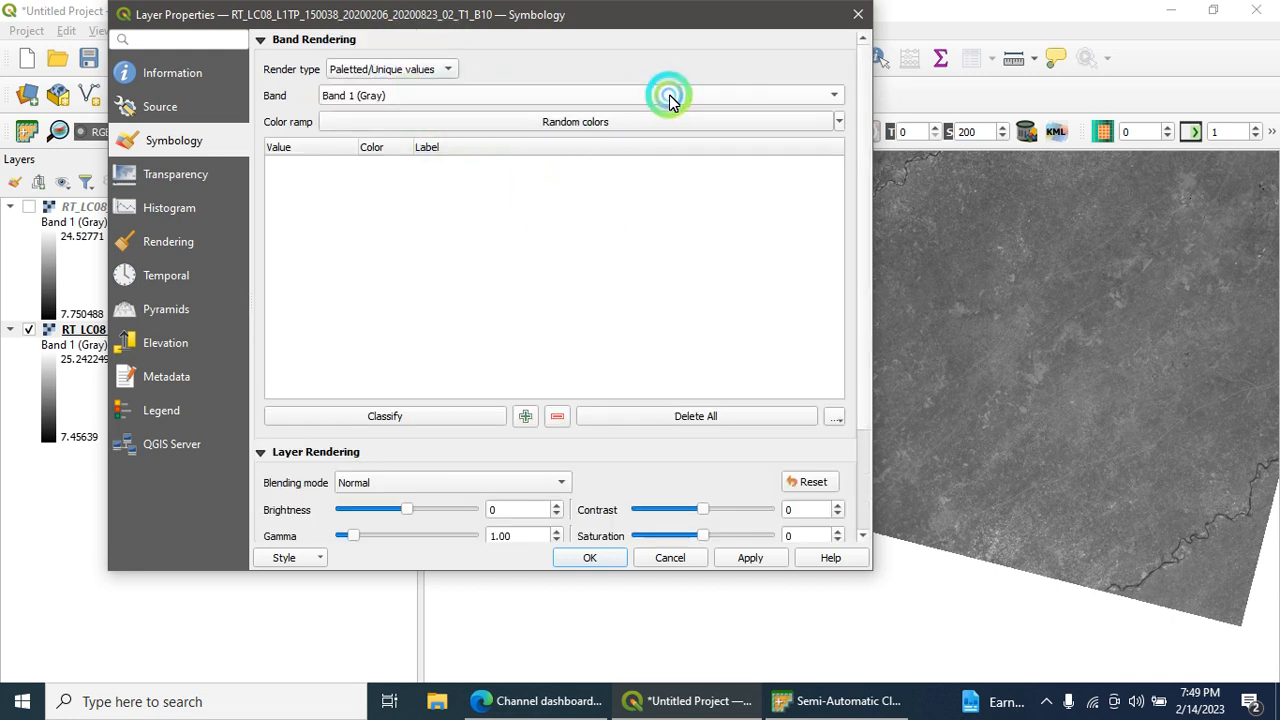
{"action": "left_click", "coordinate": [840, 121]}
{"action": "mouse_move", "coordinate": [385, 471]}
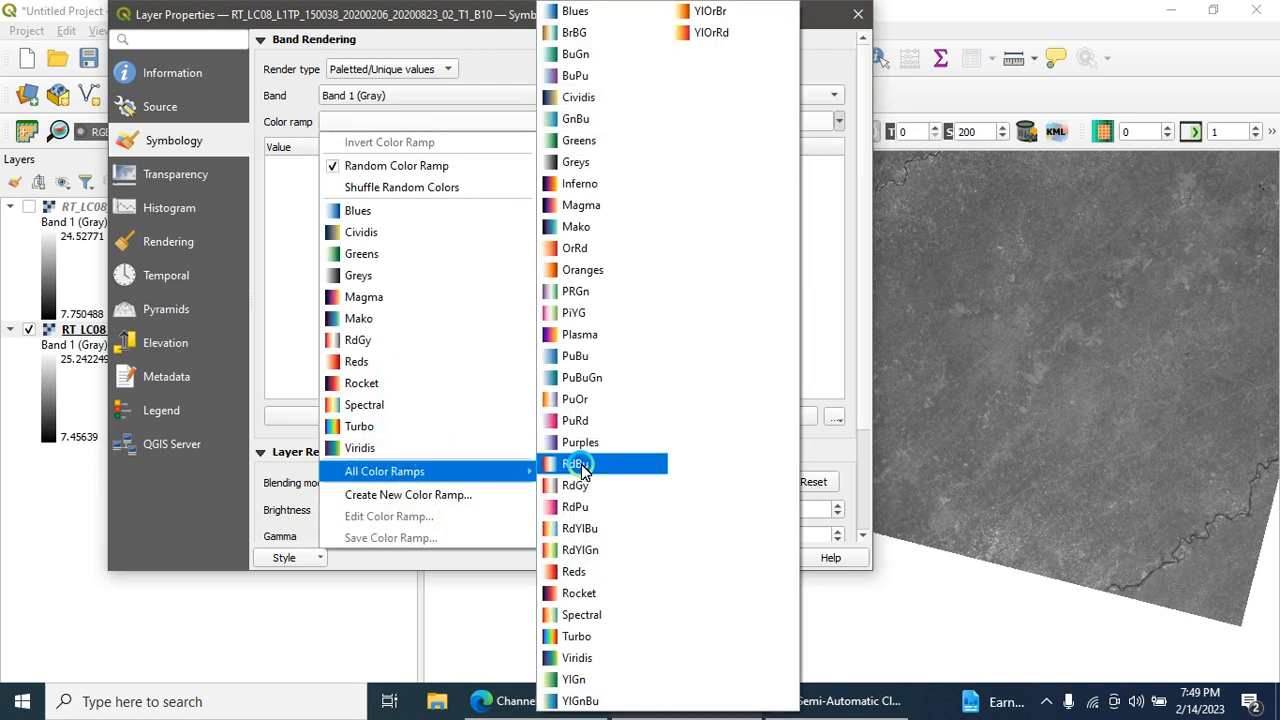
{"action": "left_click", "coordinate": [585, 614]}
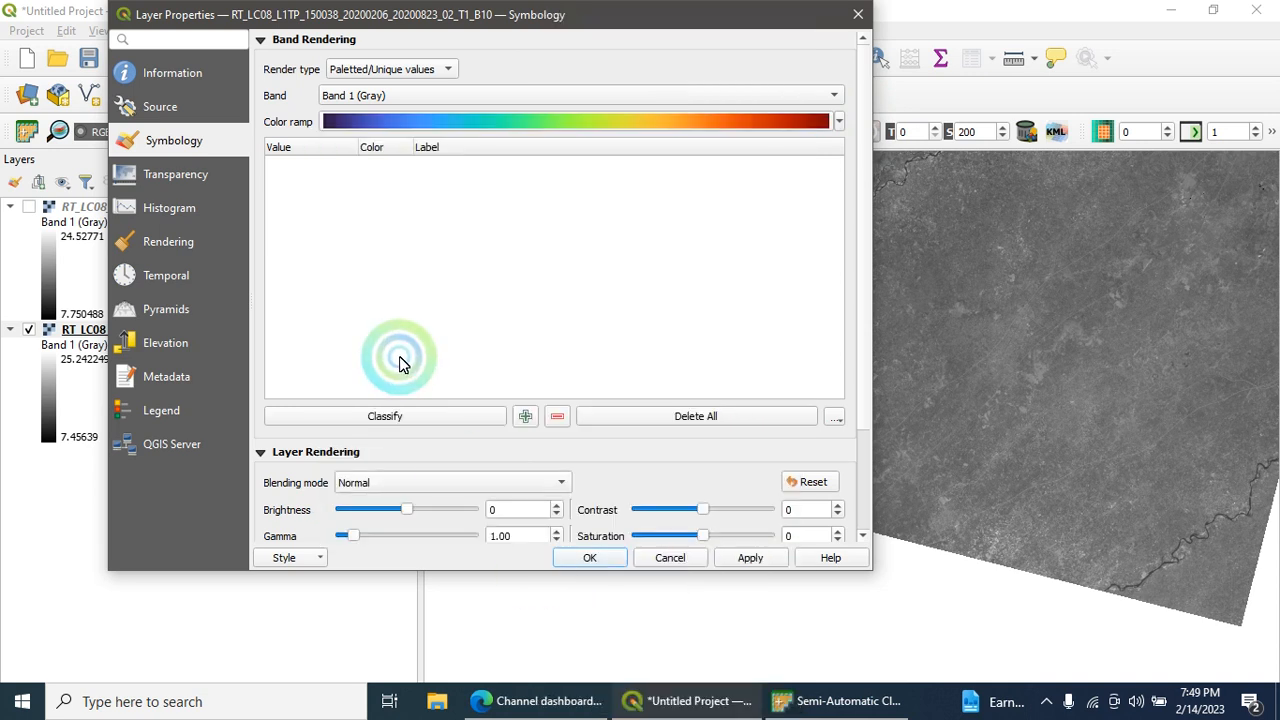
{"action": "left_click", "coordinate": [462, 416]}
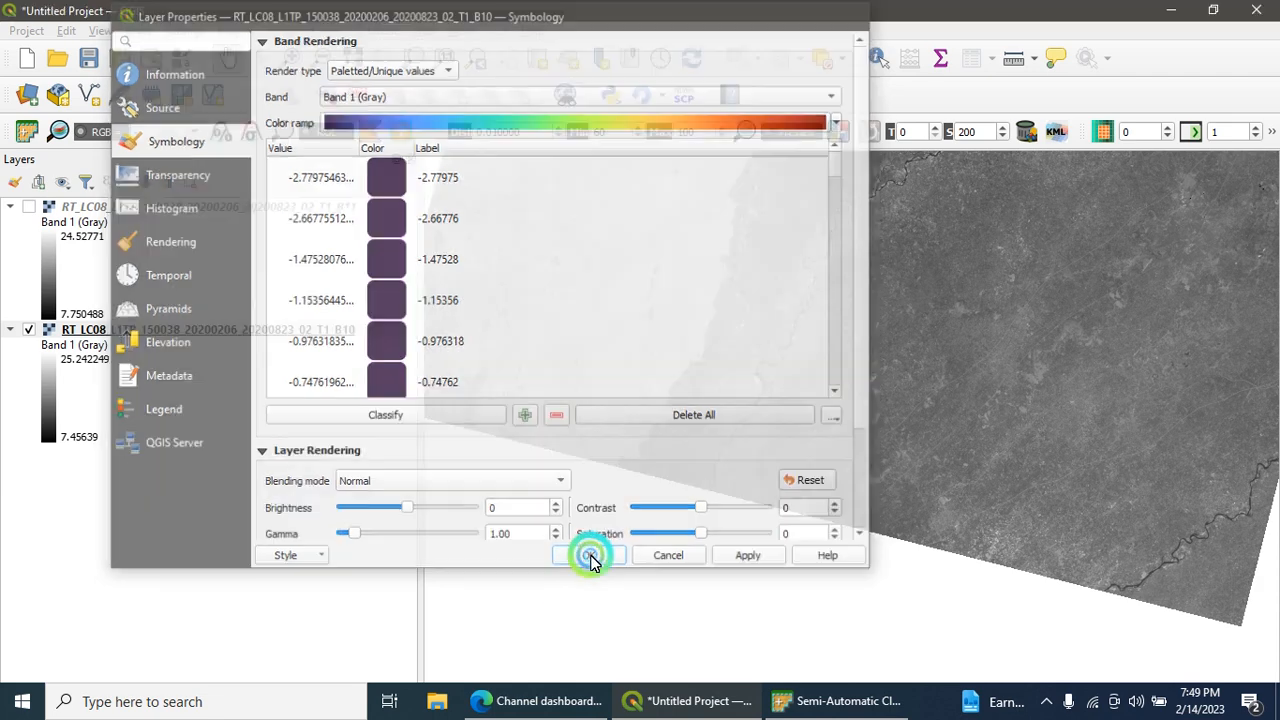
{"action": "left_click", "coordinate": [590, 557]}
{"action": "scroll", "coordinate": [546, 540], "scroll_direction": "up", "scroll_amount": 3}
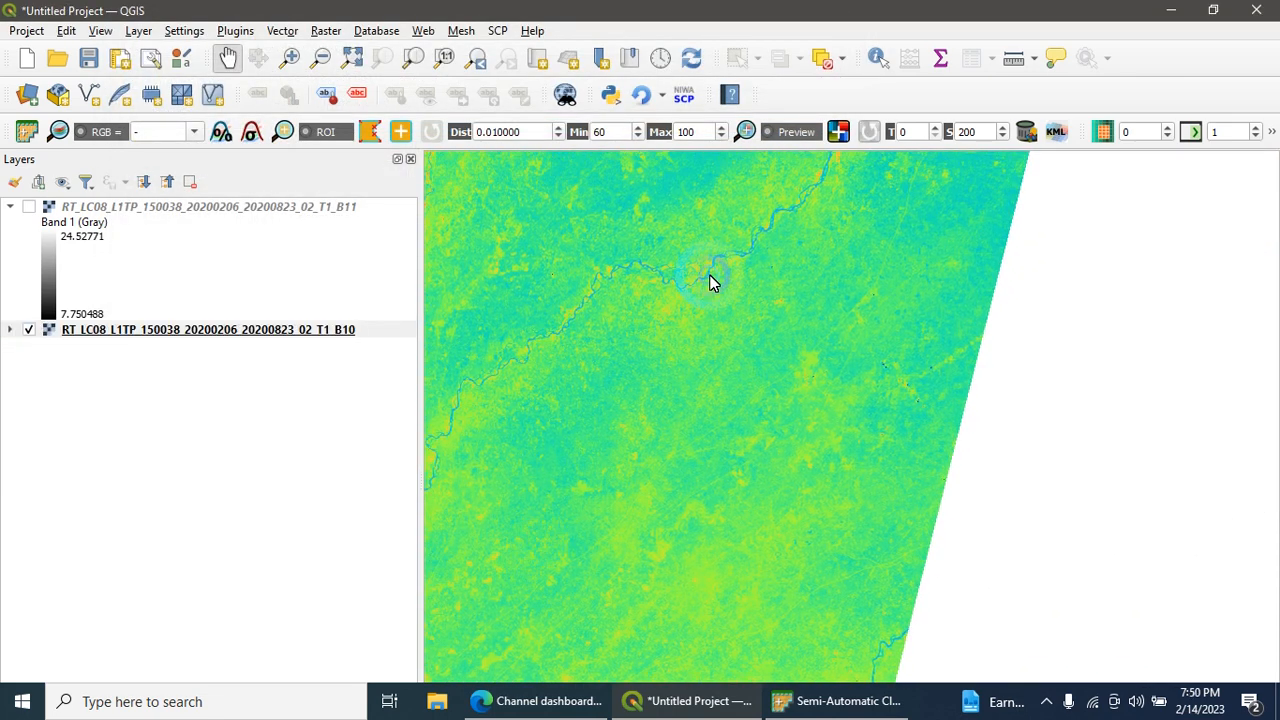
{"action": "scroll", "coordinate": [714, 277], "scroll_direction": "up", "scroll_amount": 3}
{"action": "scroll", "coordinate": [714, 277], "scroll_direction": "up", "scroll_amount": 3}
{"action": "scroll", "coordinate": [875, 489], "scroll_direction": "up", "scroll_amount": 3}
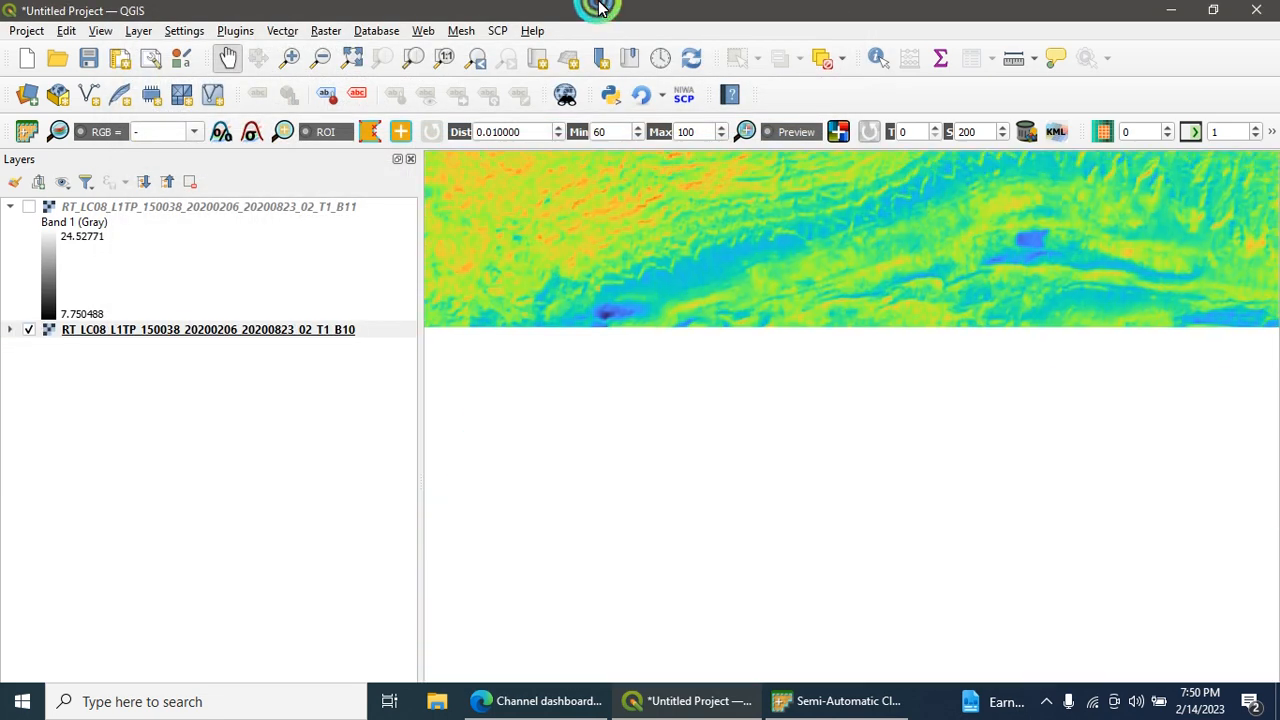
Pan to the cool blue features and expand the B10 layer's class list.
{"action": "left_click_drag", "start_coordinate": [907, 440], "coordinate": [713, 209]}
{"action": "scroll", "coordinate": [920, 345], "scroll_direction": "down", "scroll_amount": 3}
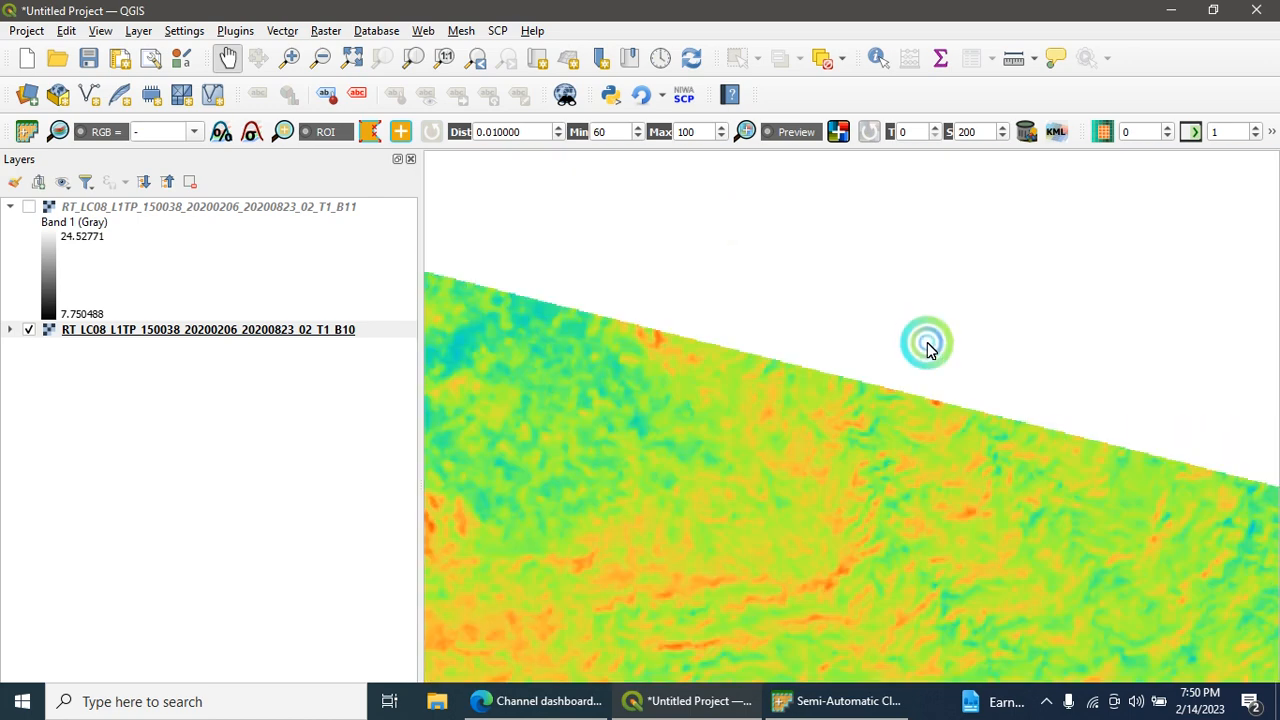
{"action": "mouse_move", "coordinate": [777, 634]}
{"action": "left_mouse_down"}
{"action": "mouse_move", "coordinate": [950, 250]}
{"action": "mouse_move", "coordinate": [822, 509]}
{"action": "left_mouse_up"}
{"action": "scroll", "coordinate": [803, 551], "scroll_direction": "down", "scroll_amount": 1}
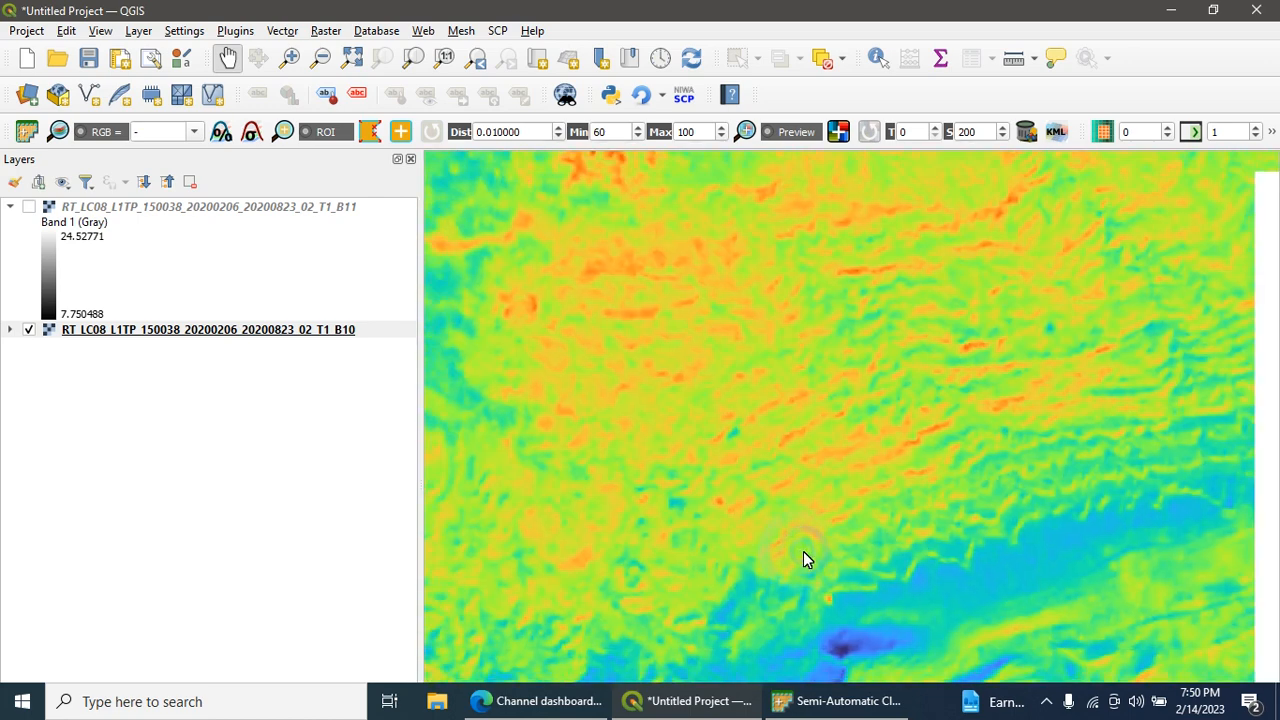
{"action": "scroll", "coordinate": [803, 551], "scroll_direction": "down", "scroll_amount": 2}
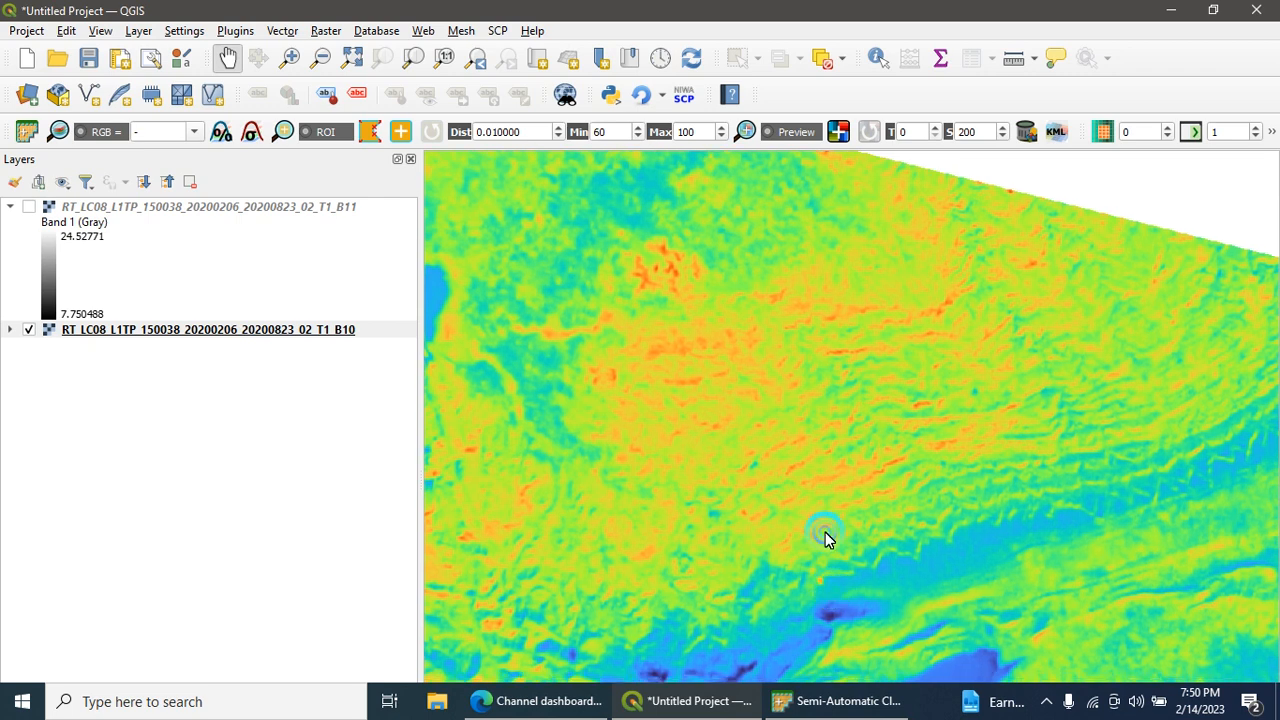
{"action": "left_click_drag", "start_coordinate": [815, 580], "coordinate": [829, 320]}
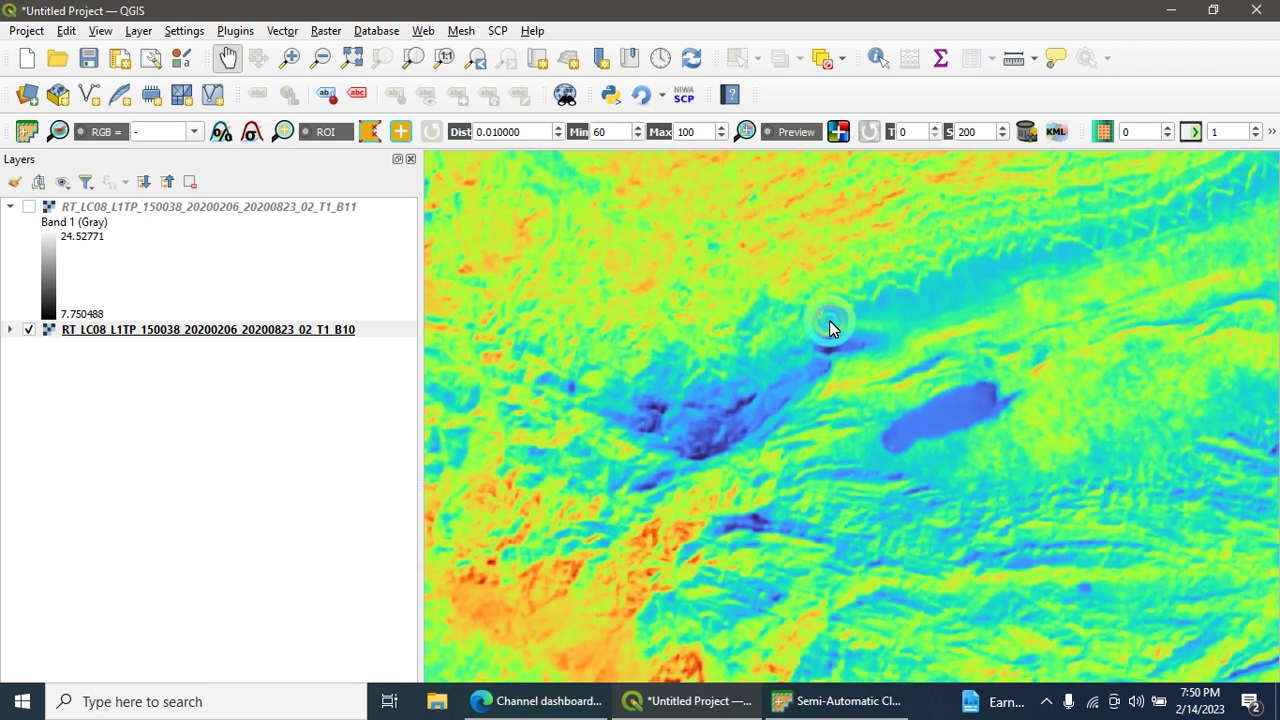
{"action": "left_click", "coordinate": [8, 331]}
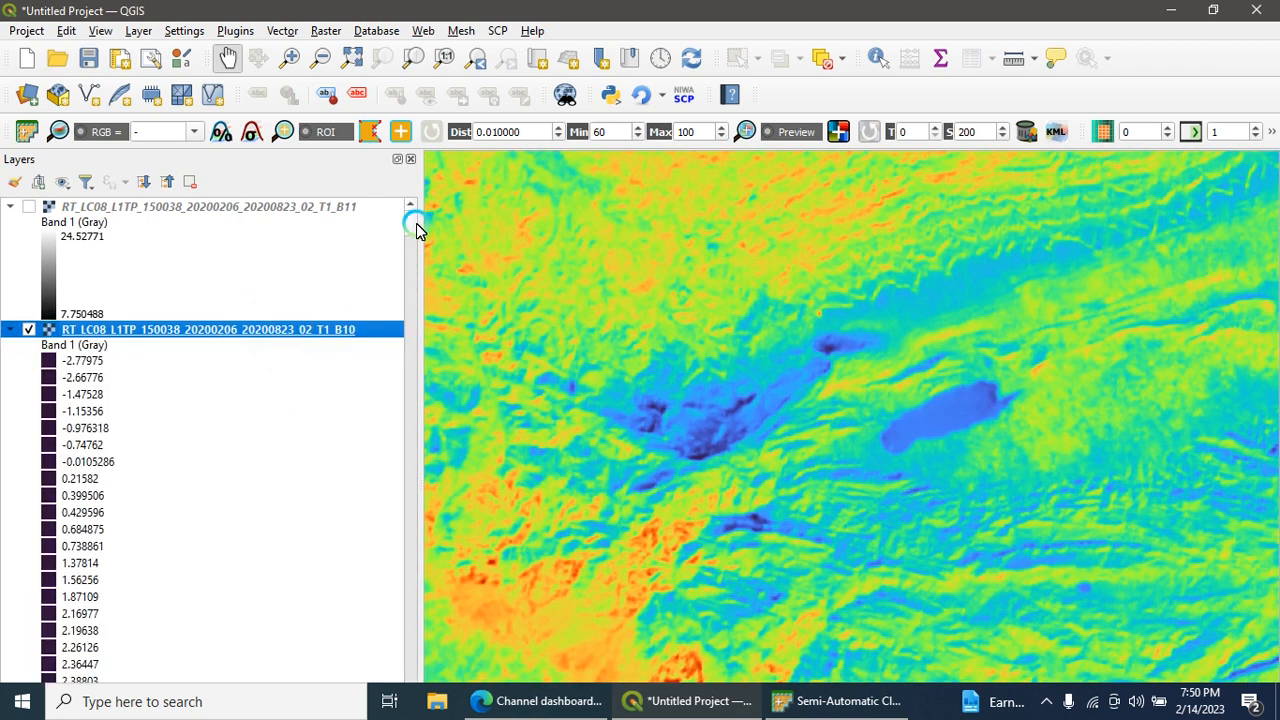
{"action": "left_click_drag", "start_coordinate": [412, 222], "coordinate": [416, 675]}
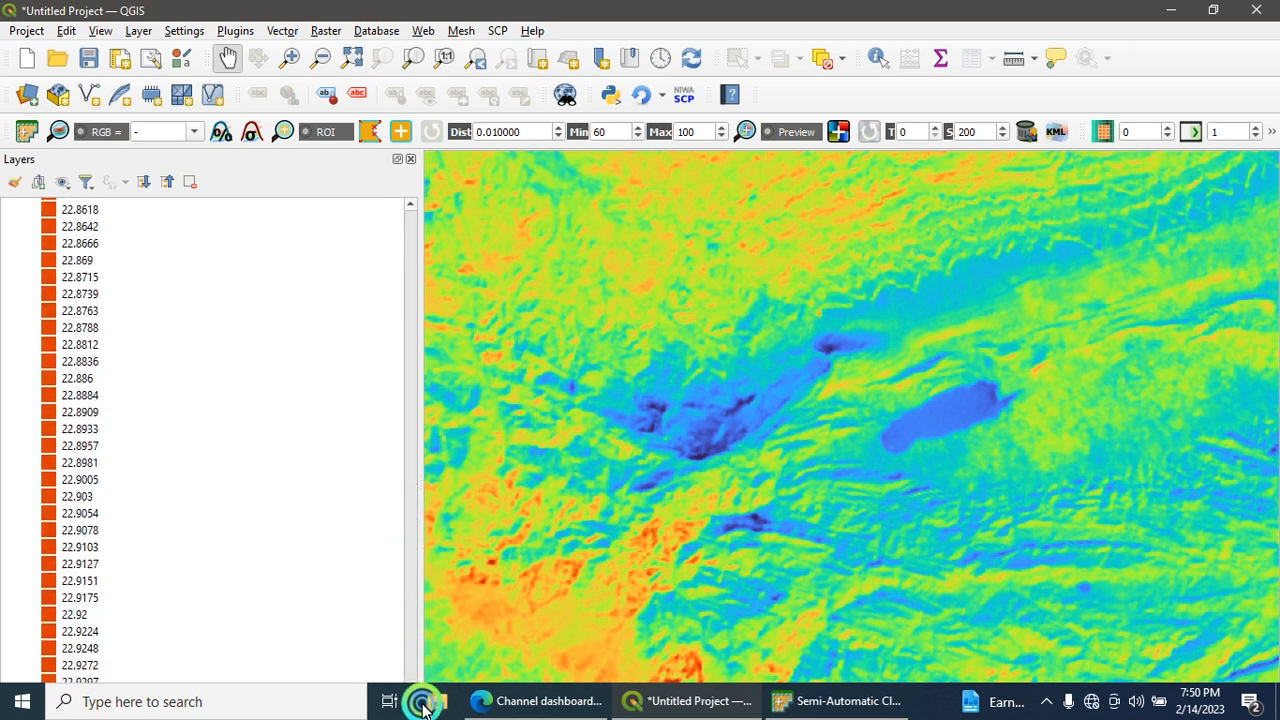
{"action": "scroll", "coordinate": [425, 706], "scroll_direction": "down", "scroll_amount": 5}
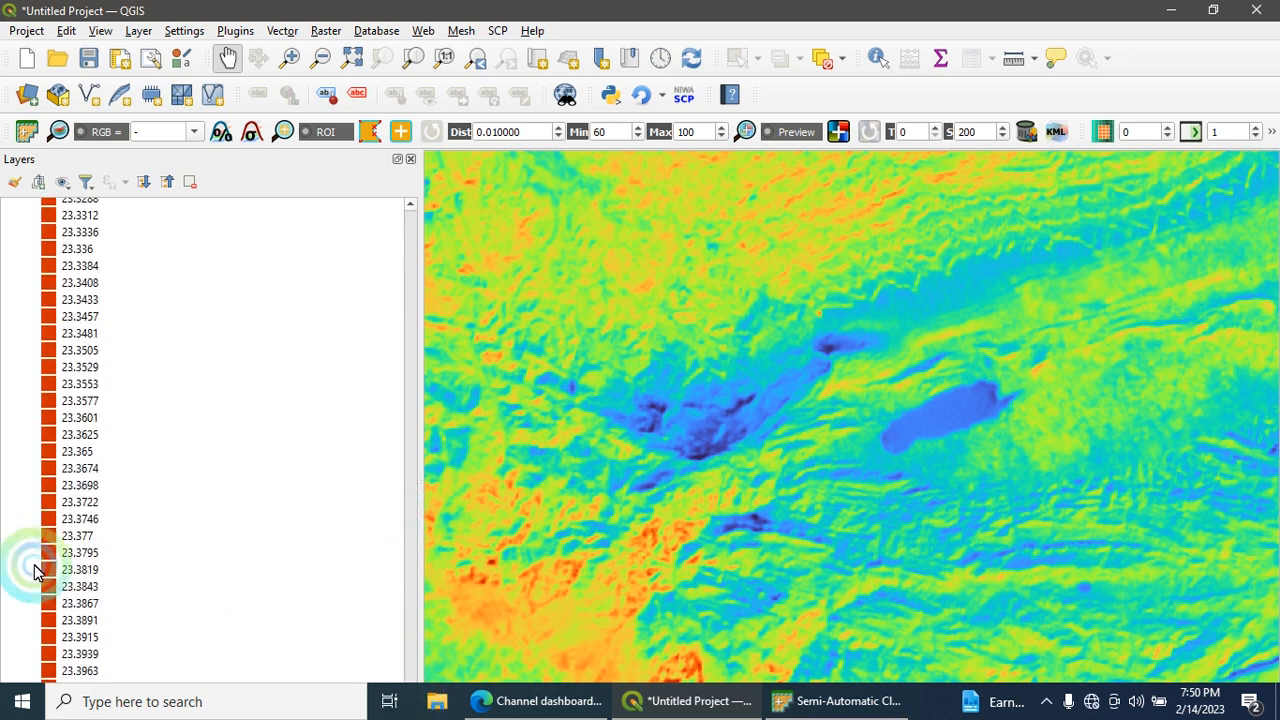
Pan across several raster regions, ending centred on the river area.
{"action": "left_click_drag", "start_coordinate": [567, 516], "coordinate": [832, 540]}
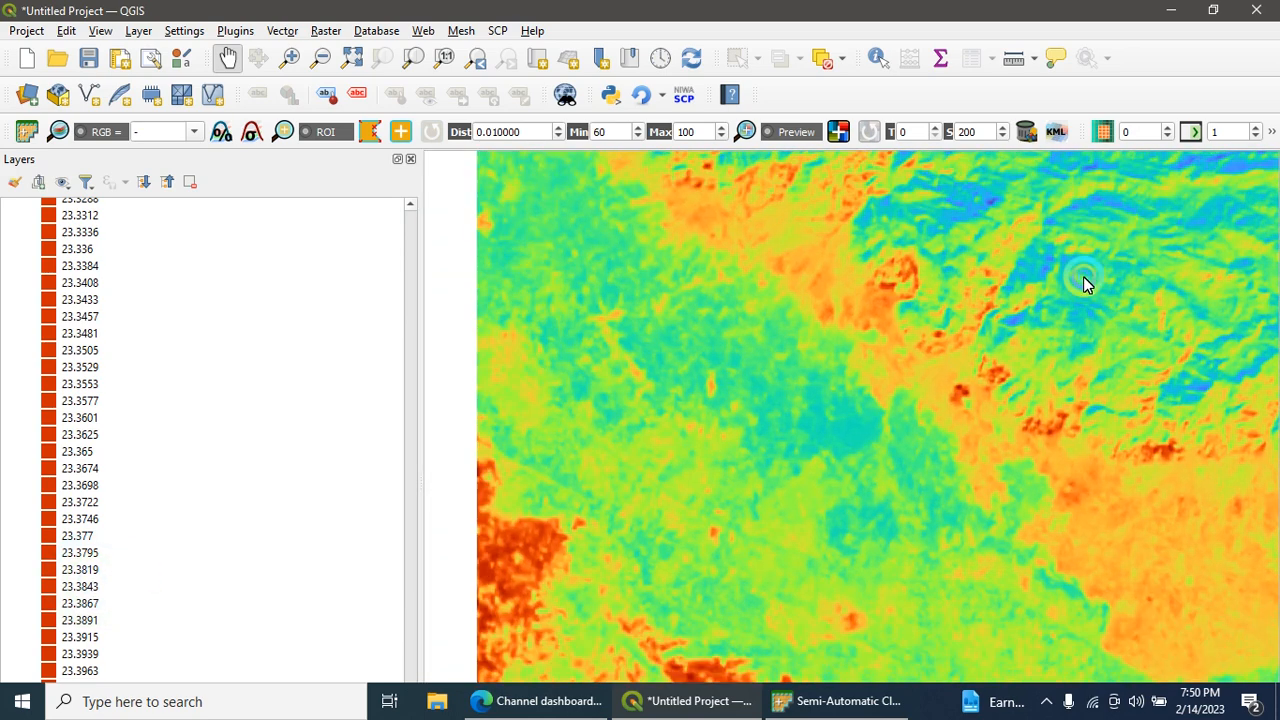
{"action": "scroll", "coordinate": [778, 430], "scroll_direction": "up", "scroll_amount": 3}
{"action": "left_click_drag", "start_coordinate": [778, 430], "coordinate": [770, 240]}
{"action": "scroll", "coordinate": [874, 287], "scroll_direction": "up", "scroll_amount": 2}
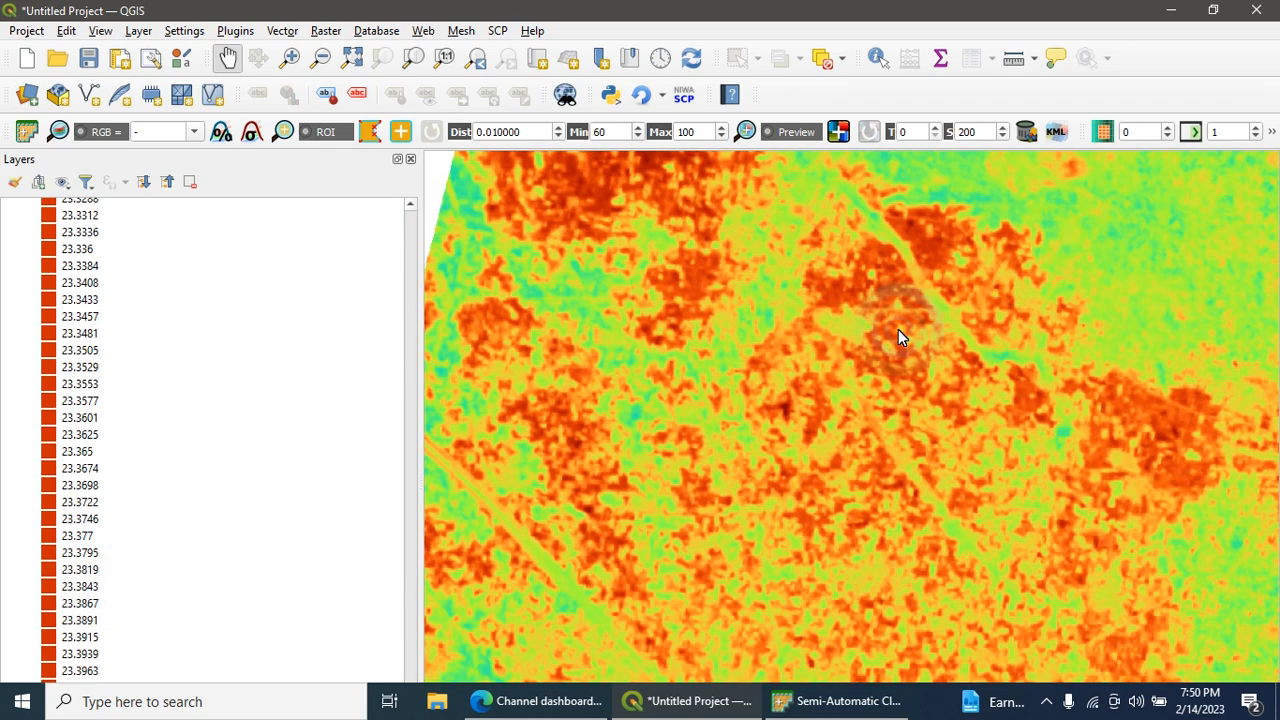
{"action": "scroll", "coordinate": [917, 377], "scroll_direction": "down", "scroll_amount": 2}
{"action": "scroll", "coordinate": [917, 377], "scroll_direction": "down", "scroll_amount": 2}
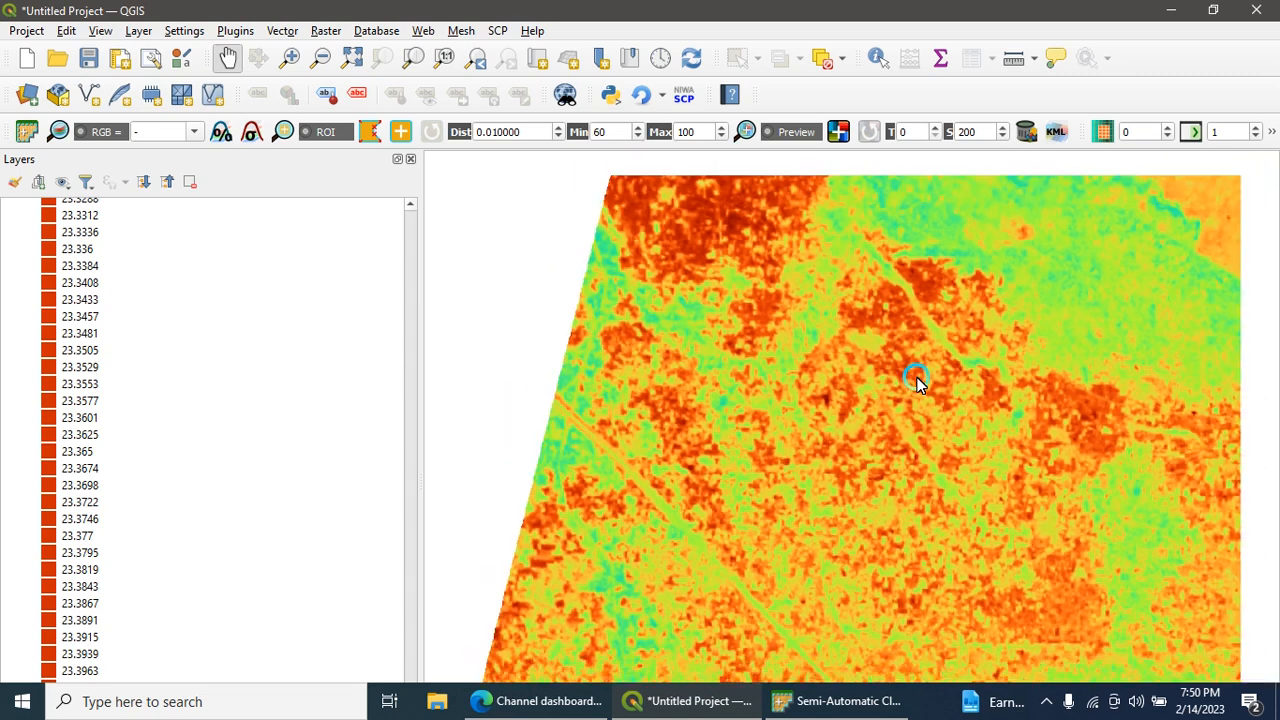
{"action": "left_click_drag", "start_coordinate": [1030, 485], "coordinate": [620, 160]}
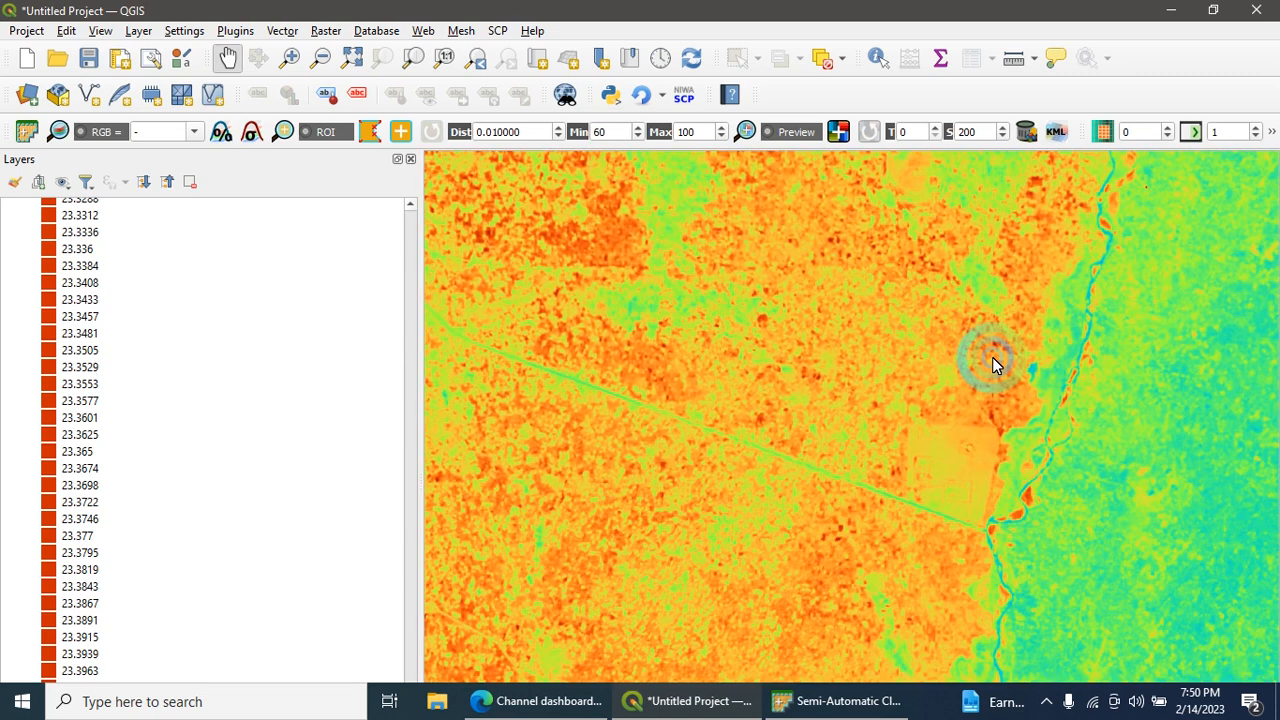
{"action": "left_click_drag", "start_coordinate": [992, 357], "coordinate": [922, 82]}
{"action": "scroll", "coordinate": [1007, 340], "scroll_direction": "up", "scroll_amount": 1}
{"action": "left_click_drag", "start_coordinate": [1007, 340], "coordinate": [723, 229]}
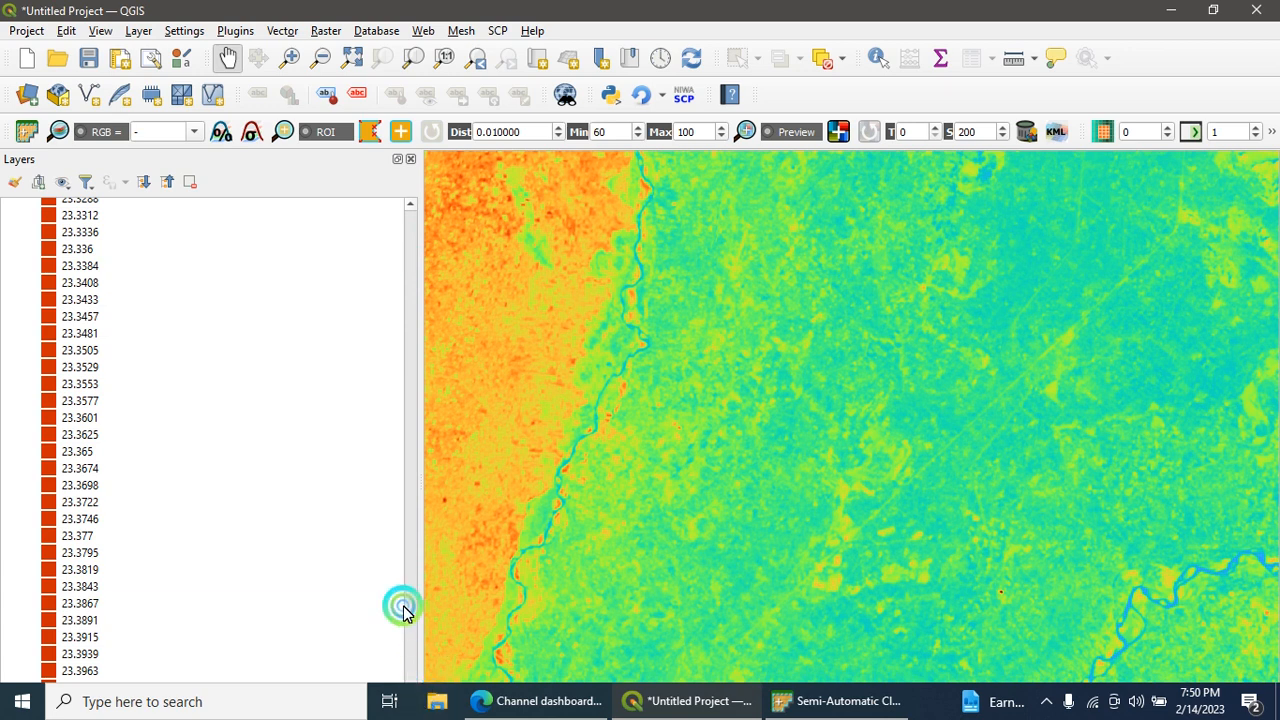
{"action": "scroll", "coordinate": [405, 608], "scroll_direction": "up", "scroll_amount": 5}
{"action": "scroll", "coordinate": [410, 608], "scroll_direction": "up", "scroll_amount": 5}
{"action": "scroll", "coordinate": [414, 610], "scroll_direction": "up", "scroll_amount": 5}
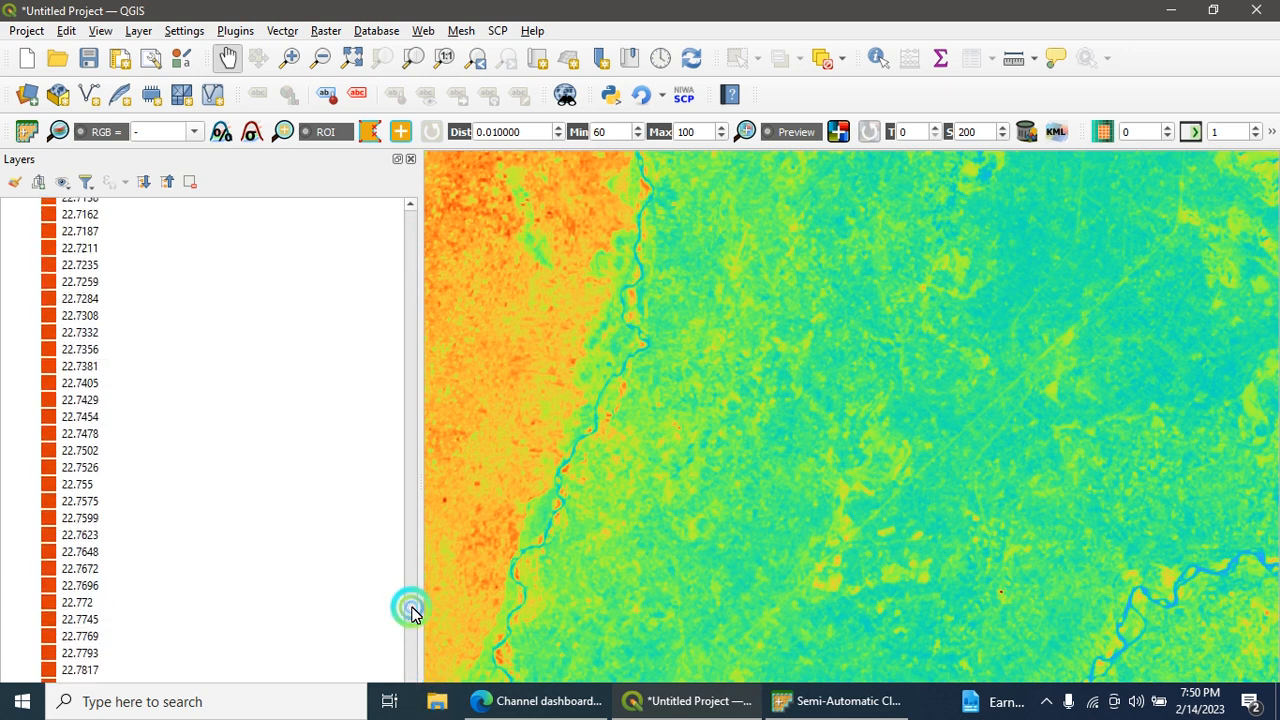
{"action": "scroll", "coordinate": [414, 610], "scroll_direction": "up", "scroll_amount": 5}
{"action": "scroll", "coordinate": [414, 610], "scroll_direction": "up", "scroll_amount": 5}
{"action": "scroll", "coordinate": [414, 610], "scroll_direction": "up", "scroll_amount": 5}
{"action": "scroll", "coordinate": [414, 610], "scroll_direction": "up", "scroll_amount": 5}
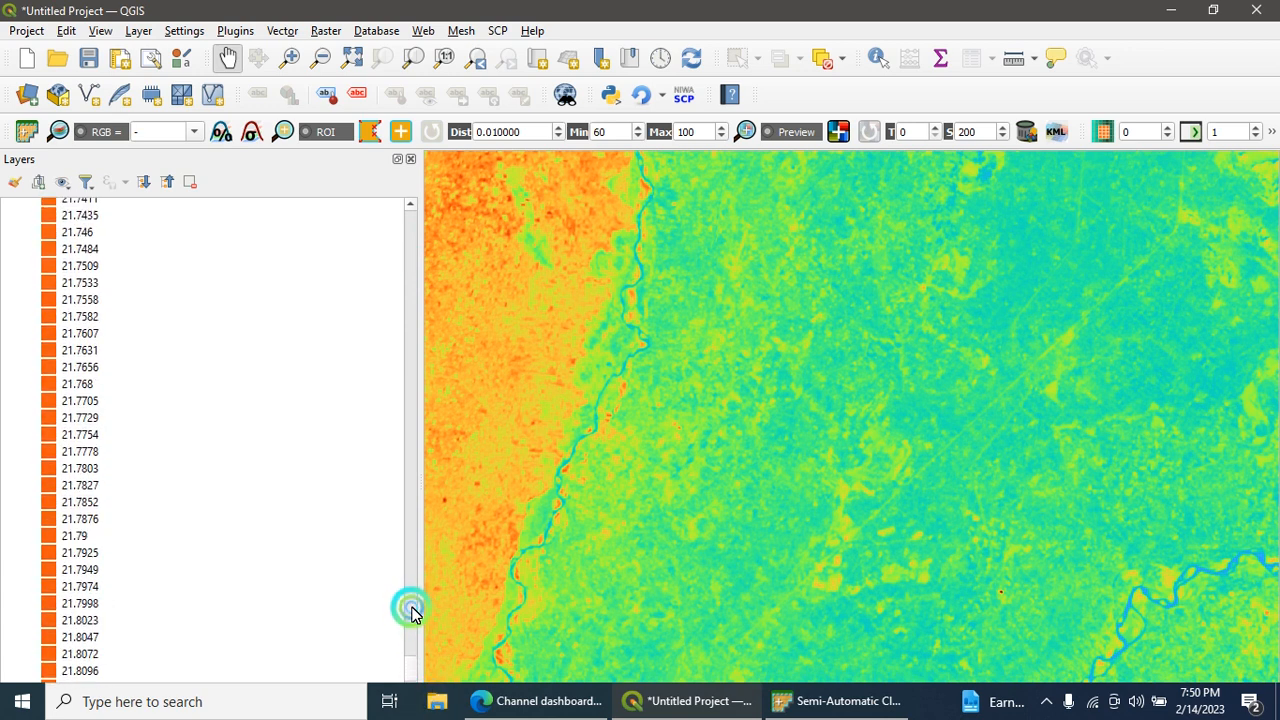
{"action": "left_click_drag", "start_coordinate": [410, 665], "coordinate": [408, 212]}
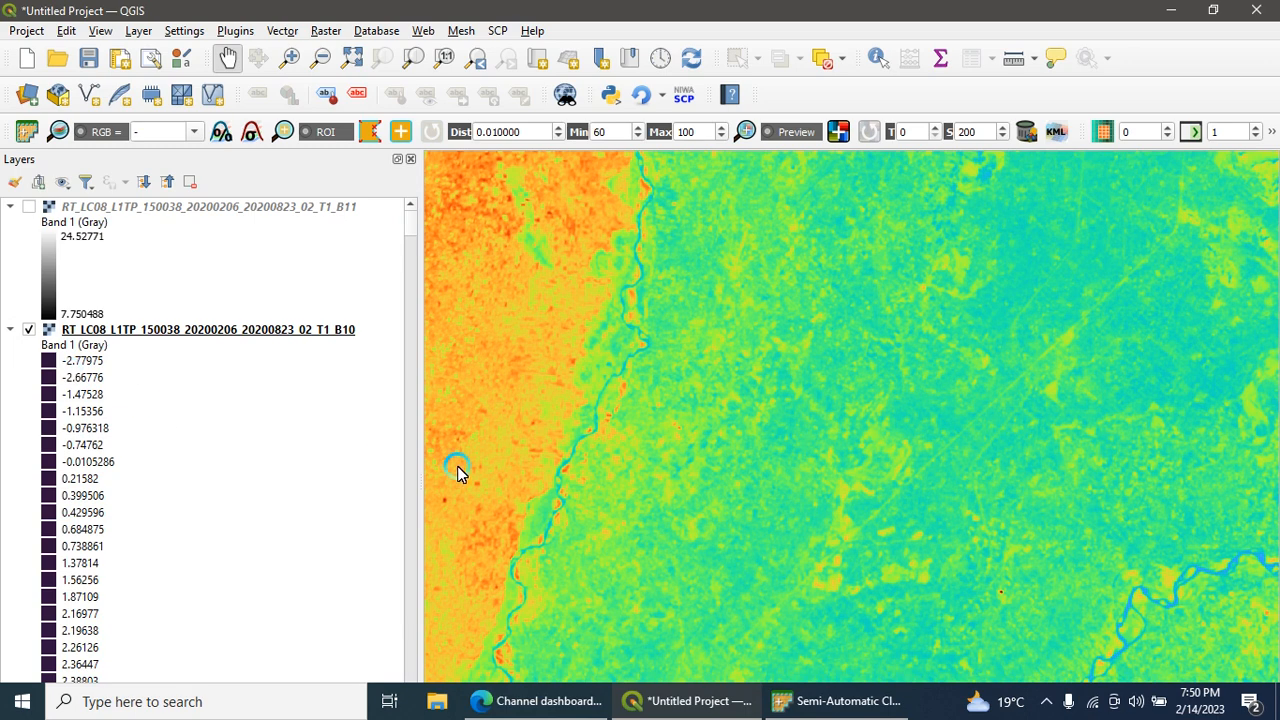
{"action": "scroll", "coordinate": [924, 424], "scroll_direction": "down", "scroll_amount": 2}
{"action": "scroll", "coordinate": [924, 424], "scroll_direction": "down", "scroll_amount": 2}
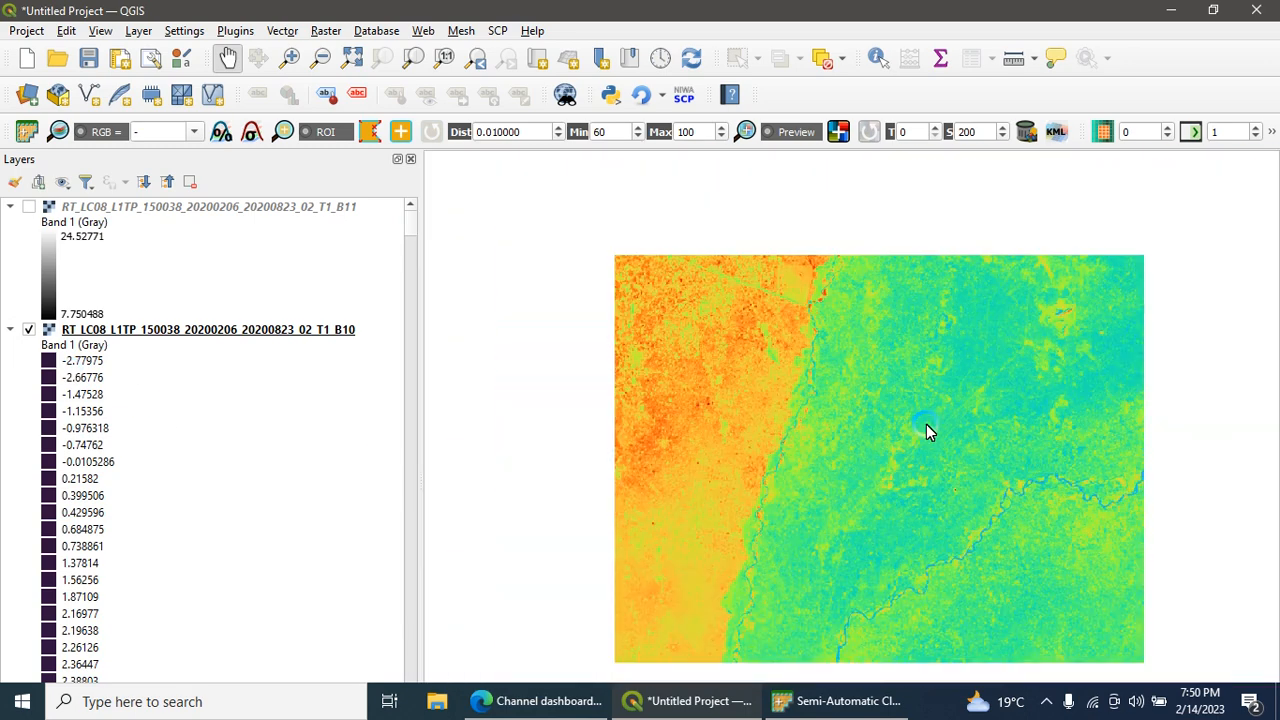
{"action": "scroll", "coordinate": [926, 424], "scroll_direction": "up", "scroll_amount": 2}
{"action": "scroll", "coordinate": [926, 424], "scroll_direction": "up", "scroll_amount": 2}
{"action": "scroll", "coordinate": [790, 415], "scroll_direction": "up", "scroll_amount": 2}
{"action": "left_click_drag", "start_coordinate": [750, 415], "coordinate": [912, 360]}
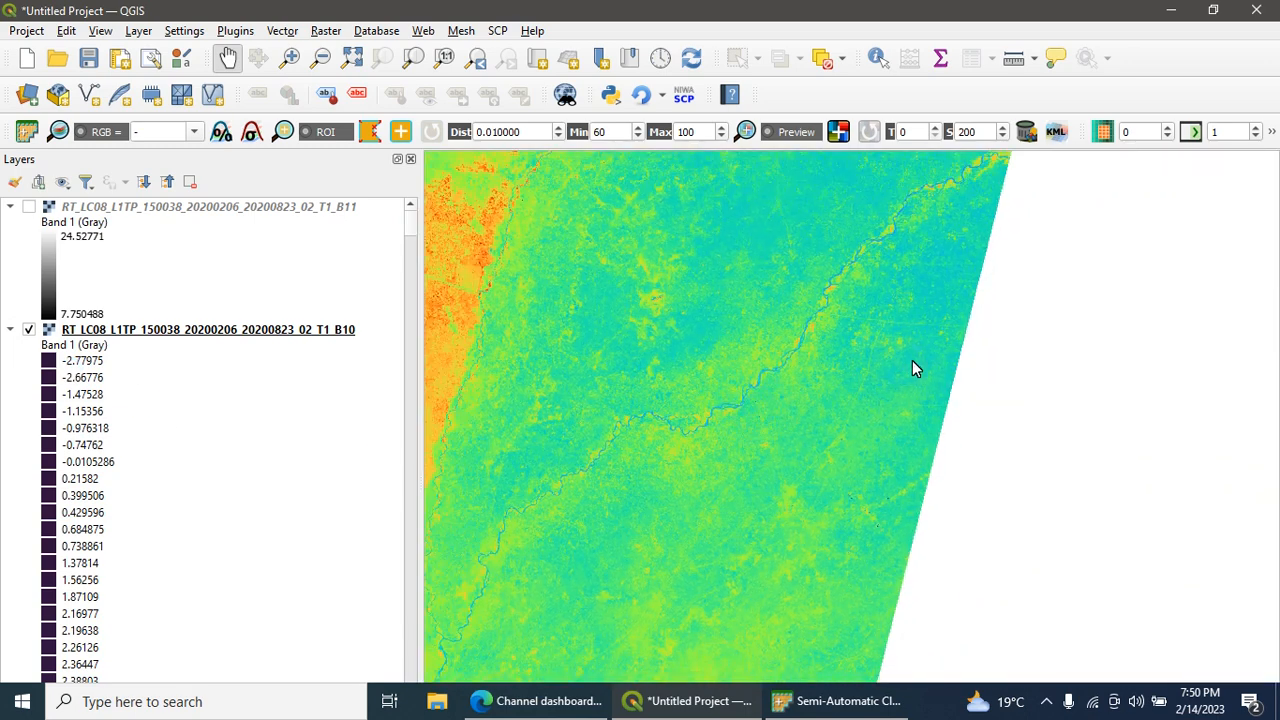
{"action": "scroll", "coordinate": [686, 497], "scroll_direction": "down", "scroll_amount": 2}
{"action": "left_click_drag", "start_coordinate": [686, 497], "coordinate": [866, 294]}
{"action": "scroll", "coordinate": [866, 294], "scroll_direction": "down", "scroll_amount": 2}
{"action": "left_click_drag", "start_coordinate": [886, 508], "coordinate": [1005, 415]}
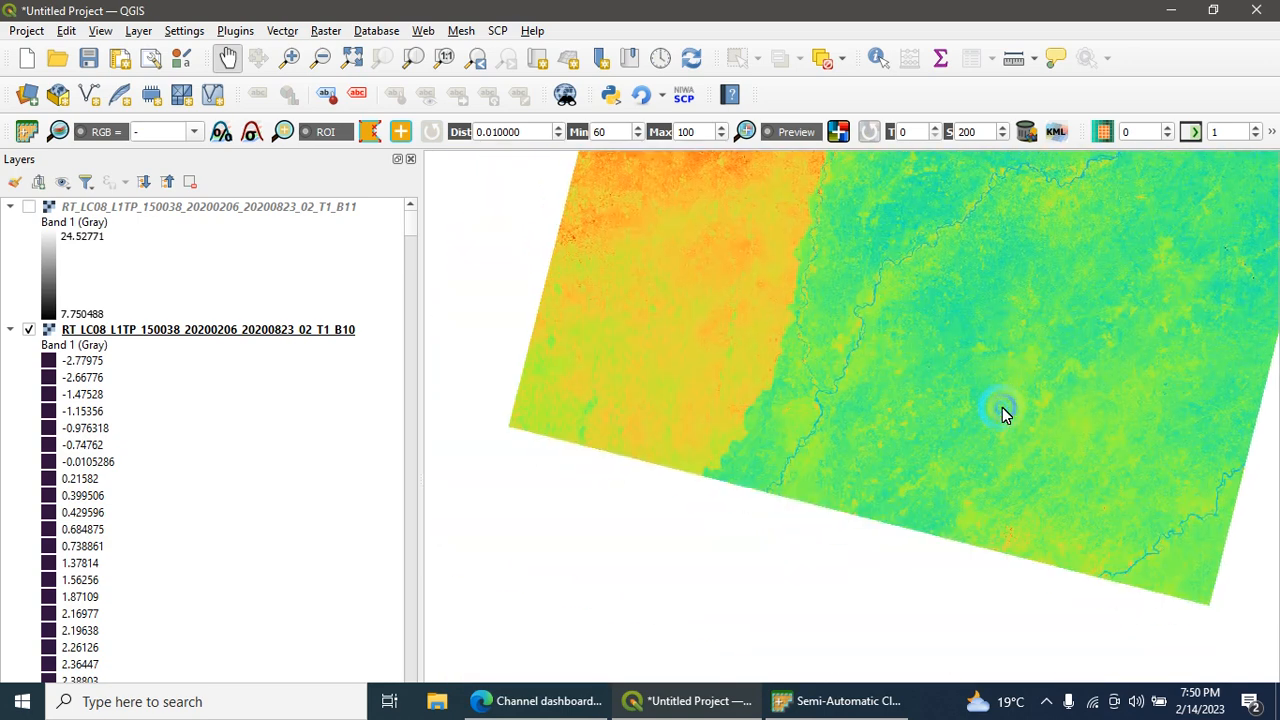
{"action": "scroll", "coordinate": [760, 512], "scroll_direction": "up", "scroll_amount": 2}
{"action": "scroll", "coordinate": [760, 512], "scroll_direction": "up", "scroll_amount": 2}
{"action": "scroll", "coordinate": [760, 512], "scroll_direction": "up", "scroll_amount": 1}
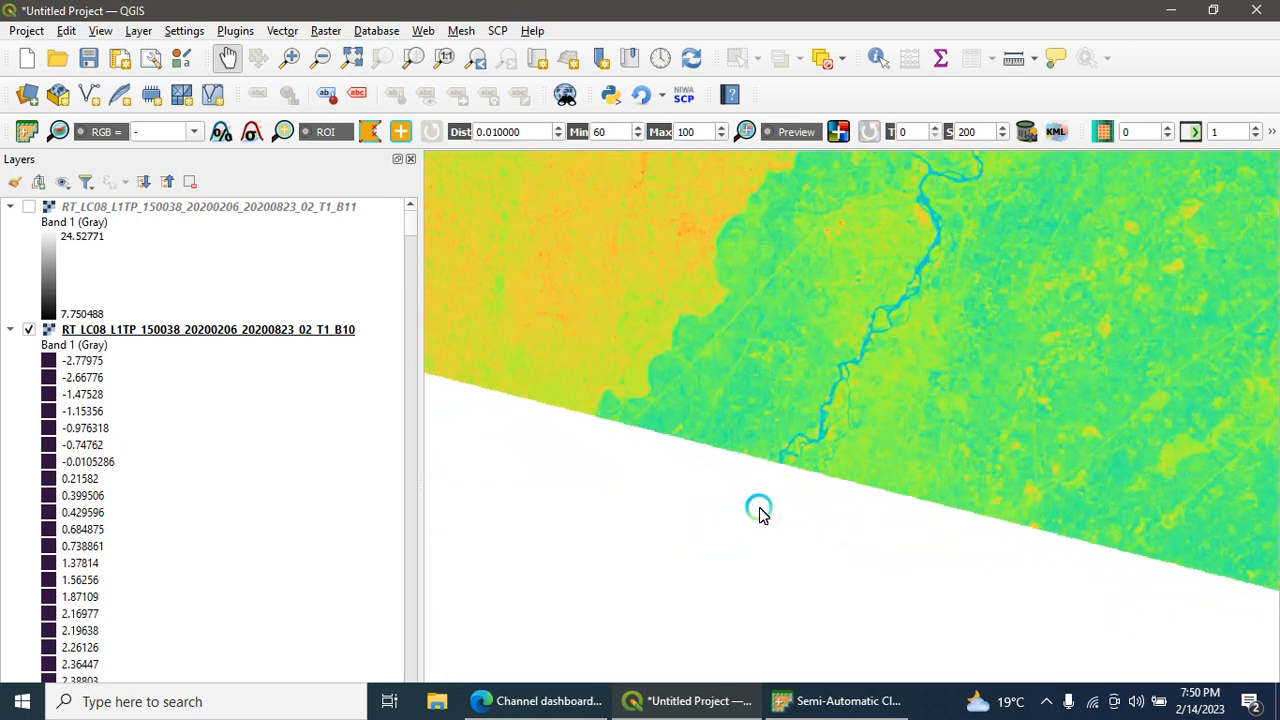
{"action": "scroll", "coordinate": [760, 512], "scroll_direction": "up", "scroll_amount": 1}
{"action": "scroll", "coordinate": [760, 512], "scroll_direction": "up", "scroll_amount": 1}
{"action": "scroll", "coordinate": [760, 512], "scroll_direction": "up", "scroll_amount": 1}
{"action": "scroll", "coordinate": [760, 512], "scroll_direction": "up", "scroll_amount": 1}
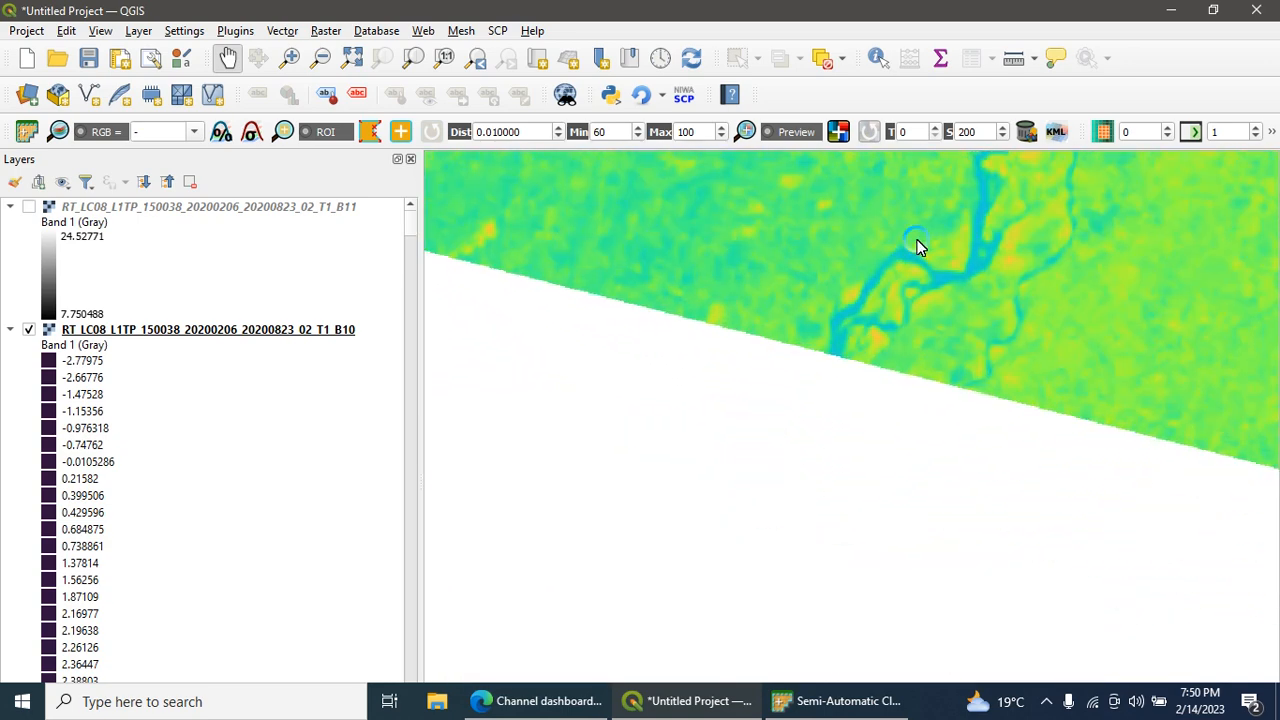
{"action": "mouse_move", "coordinate": [920, 248]}
{"action": "left_mouse_down"}
{"action": "mouse_move", "coordinate": [787, 439]}
{"action": "mouse_move", "coordinate": [705, 507]}
{"action": "left_mouse_up"}
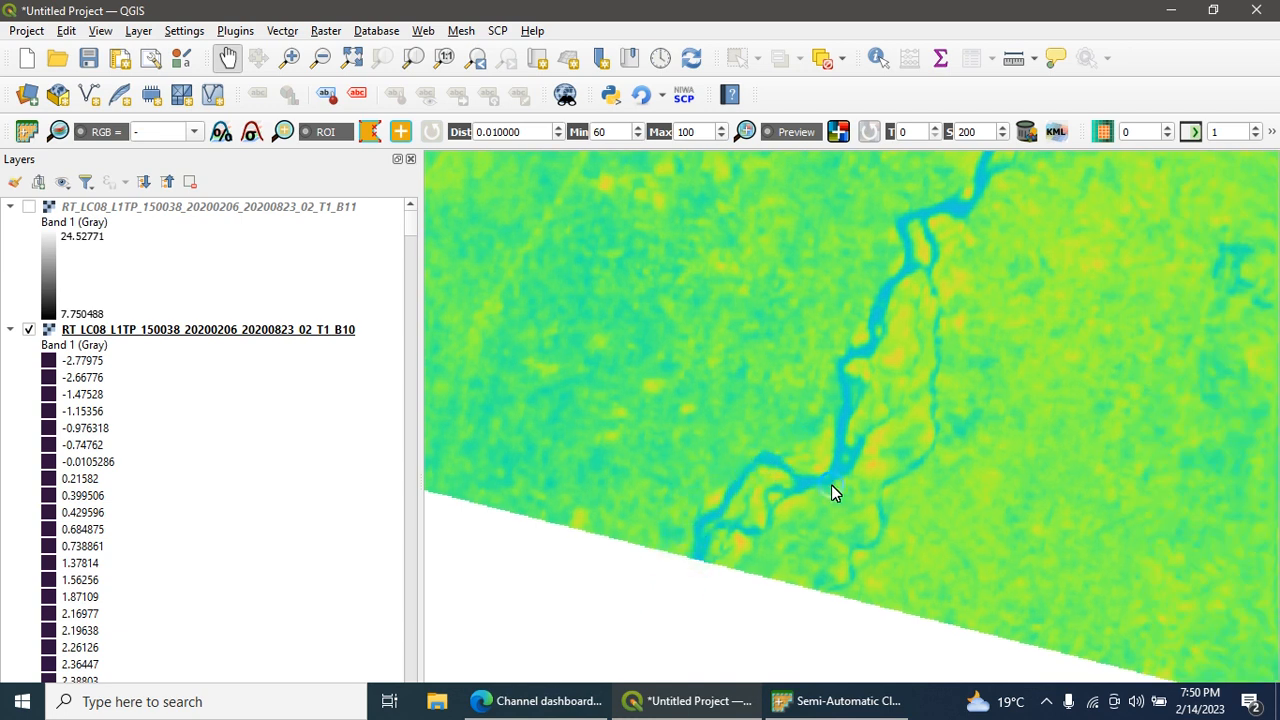
{"action": "left_click_drag", "start_coordinate": [875, 325], "coordinate": [631, 368]}
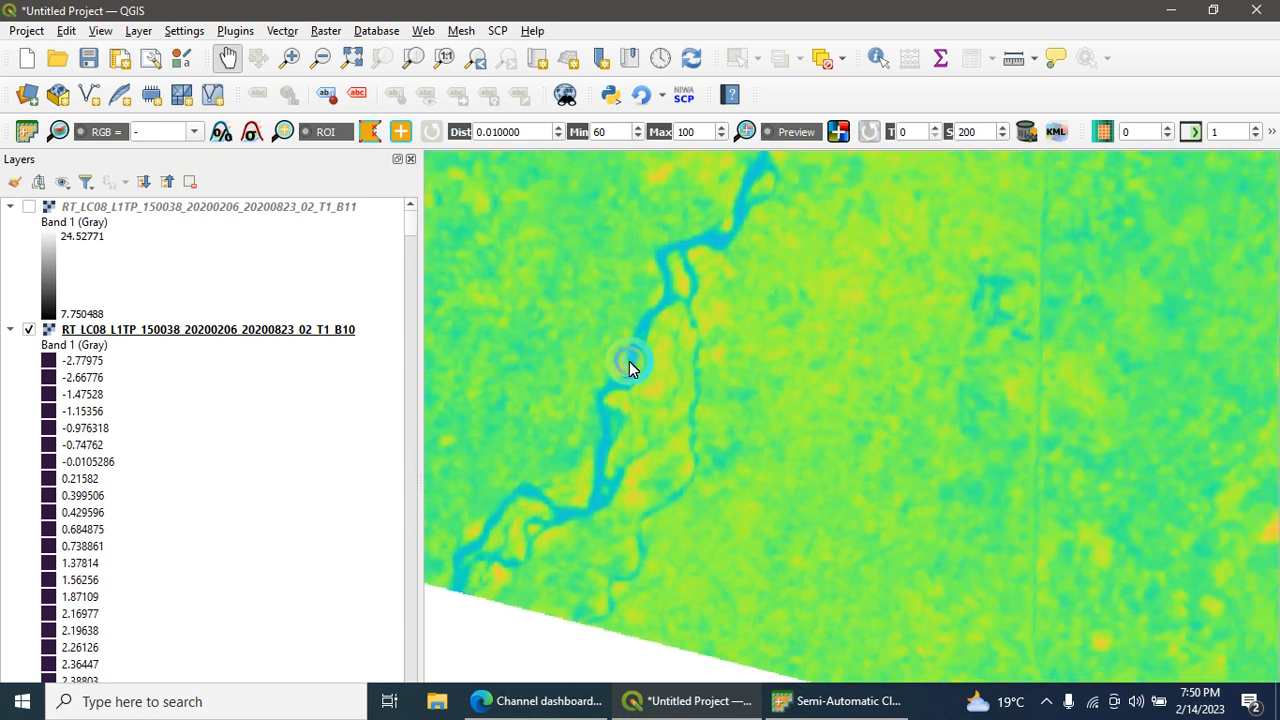
Apply the Reds colour ramp to the B10 layer's paletted classes and view it on the map.
{"action": "double_click", "coordinate": [140, 330]}
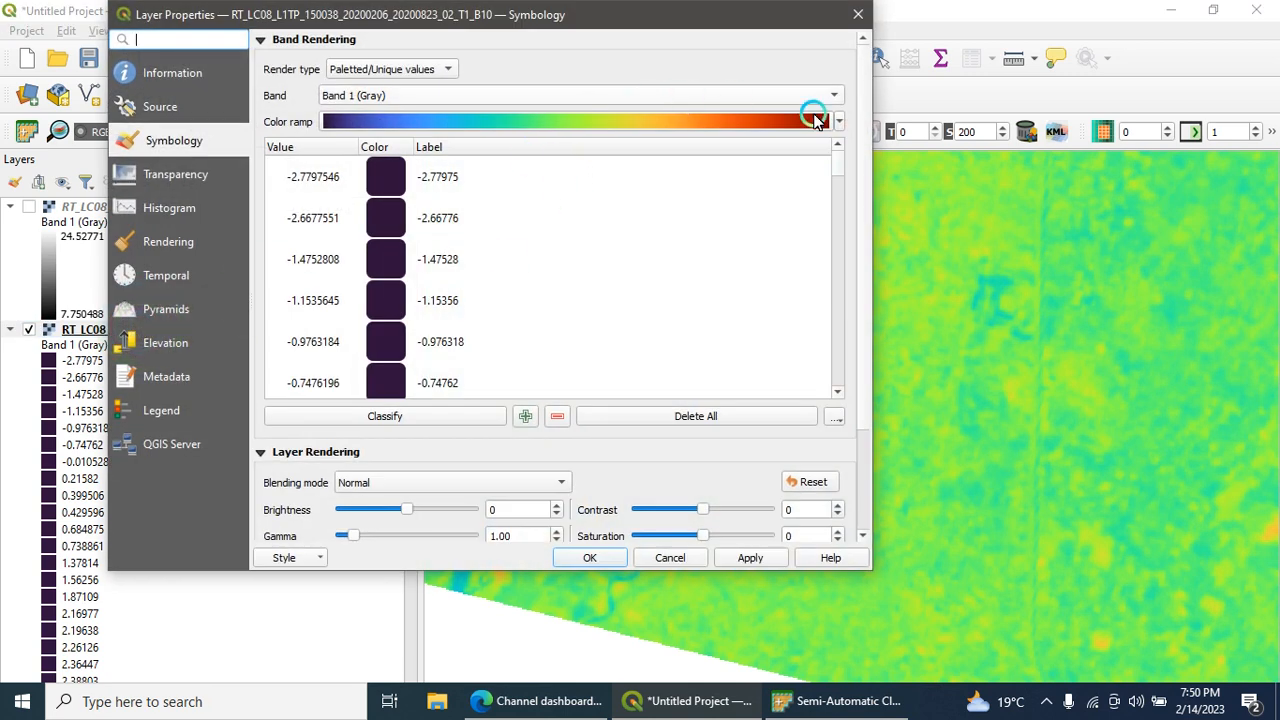
{"action": "left_click", "coordinate": [838, 121]}
{"action": "left_click", "coordinate": [375, 336]}
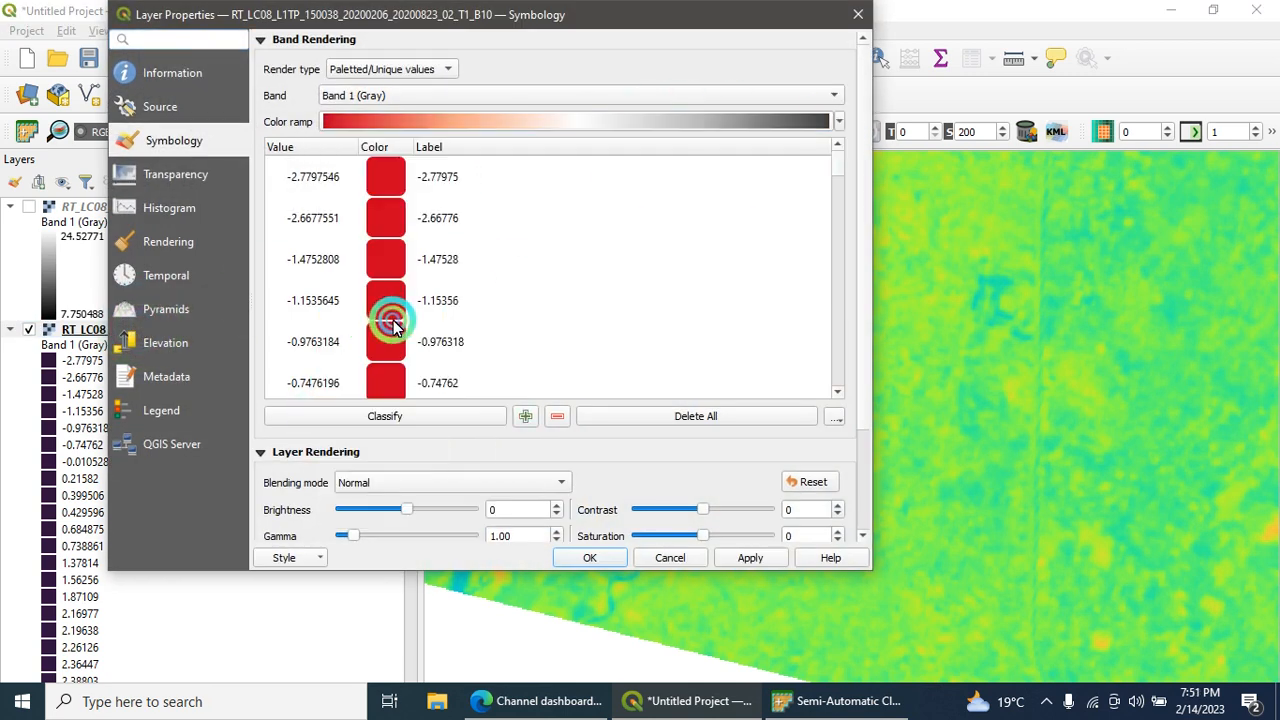
{"action": "left_click", "coordinate": [750, 558]}
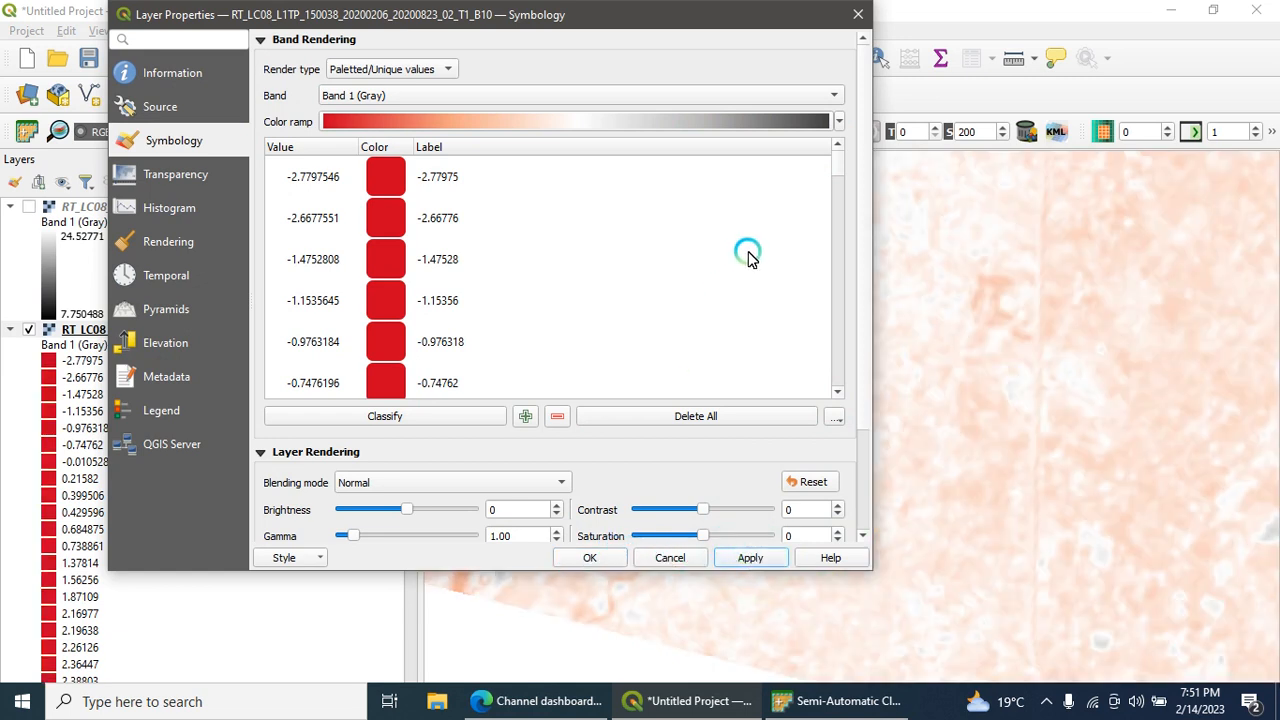
{"action": "mouse_move", "coordinate": [777, 14]}
{"action": "left_mouse_down"}
{"action": "mouse_move", "coordinate": [807, 117]}
{"action": "mouse_move", "coordinate": [483, 70]}
{"action": "mouse_move", "coordinate": [125, 95]}
{"action": "left_mouse_up"}
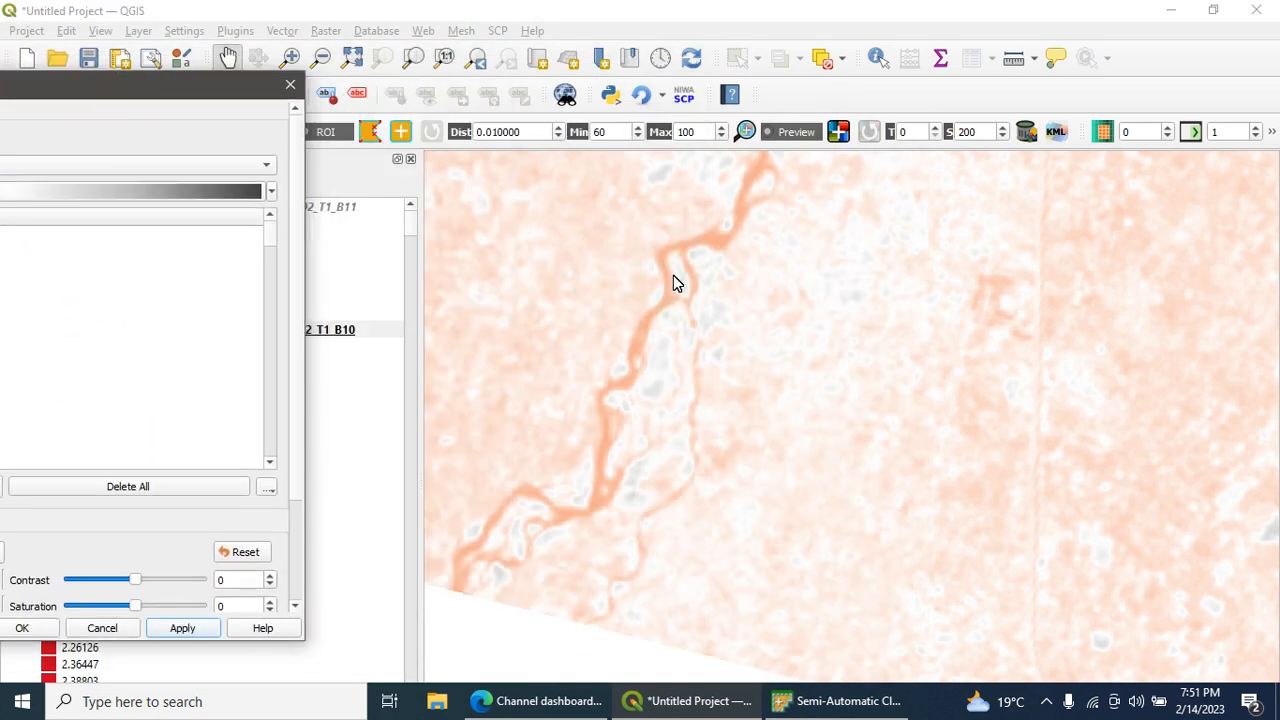